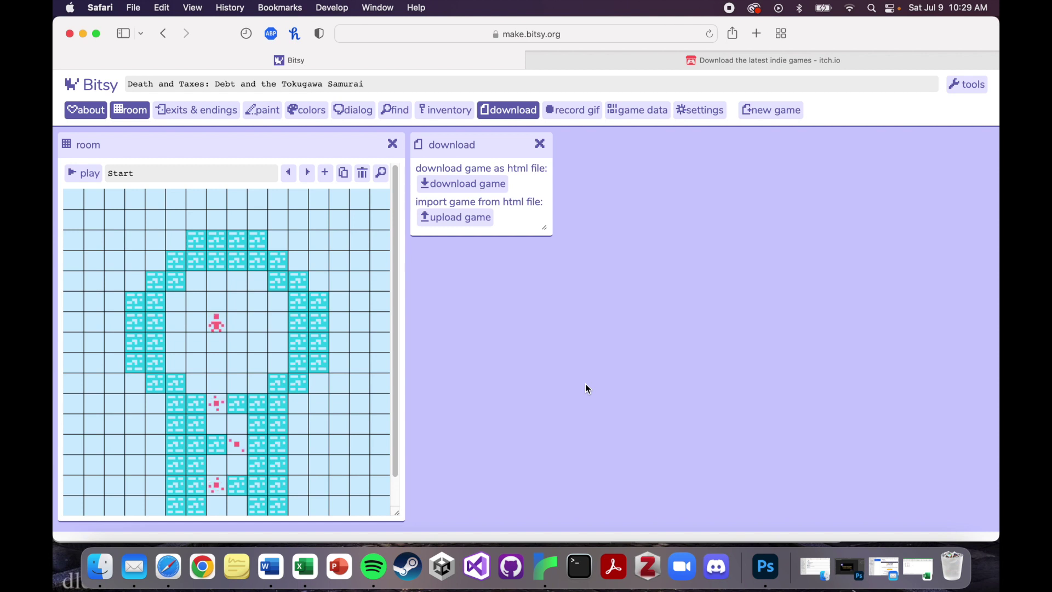
# Close Bitsy's download panel, leaving the Start room editor showing
pyautogui.click(541, 144)
# Reopen the download panel and save Death and Taxes as a 234 KB HTML file
pyautogui.click(542, 144)
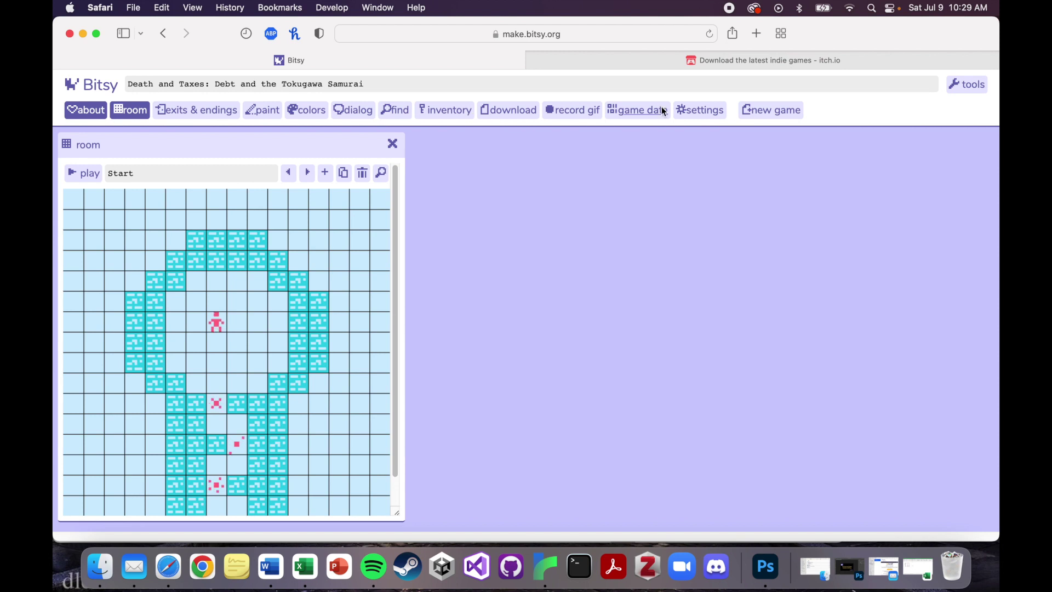
pyautogui.click(510, 110)
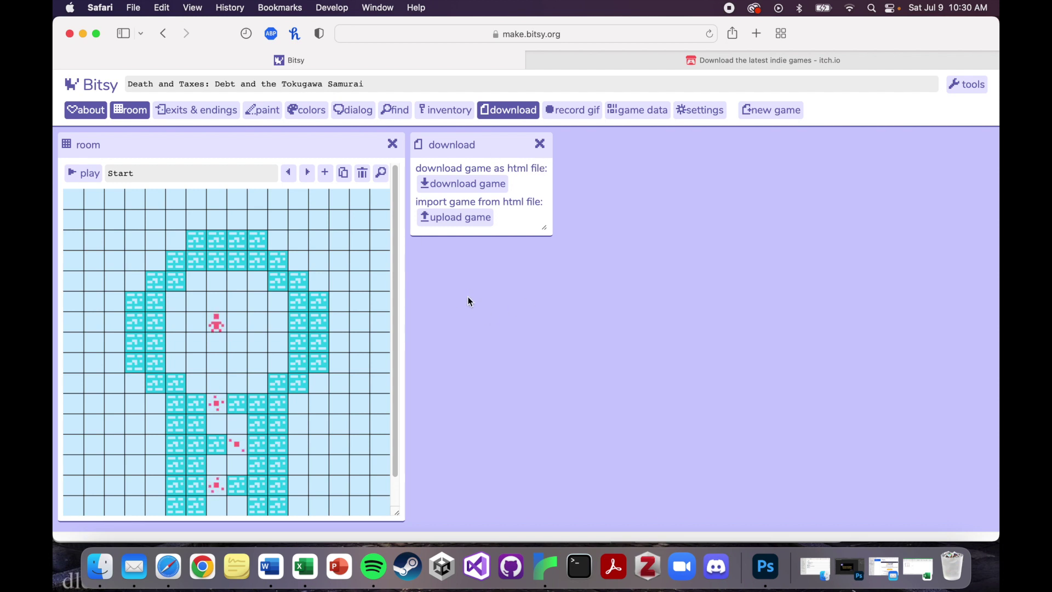
pyautogui.click(467, 188)
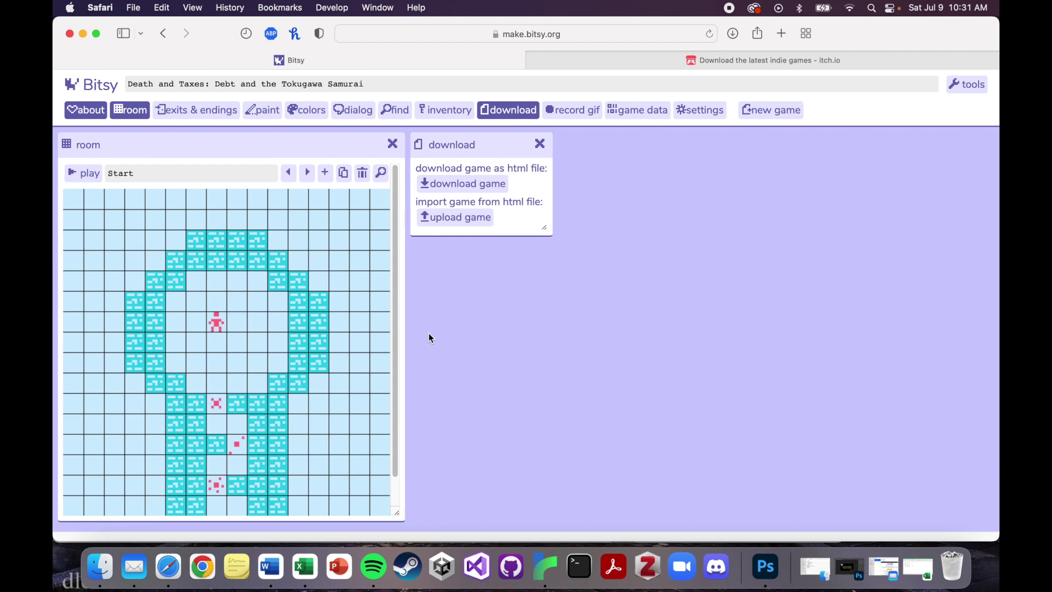
# Import take_a_breath.html into Bitsy, replacing the open game
pyautogui.click(442, 220)
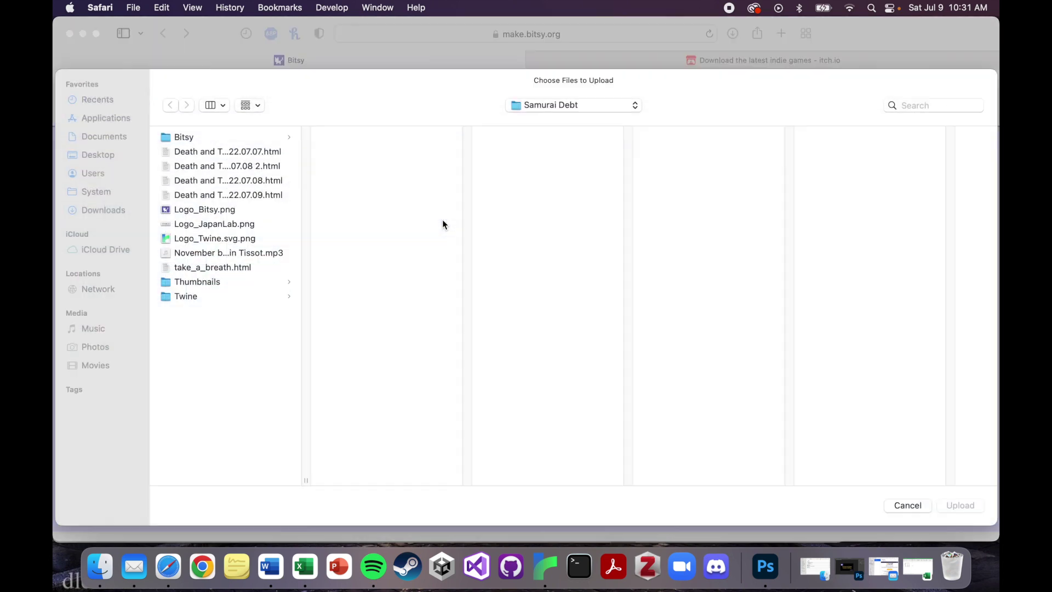
pyautogui.click(212, 267)
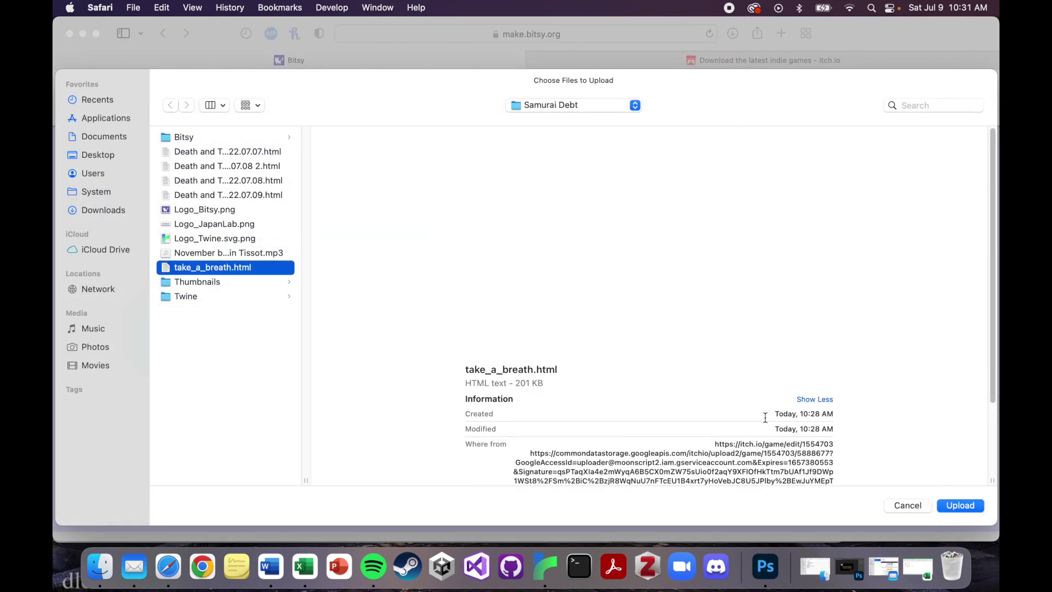
pyautogui.click(956, 505)
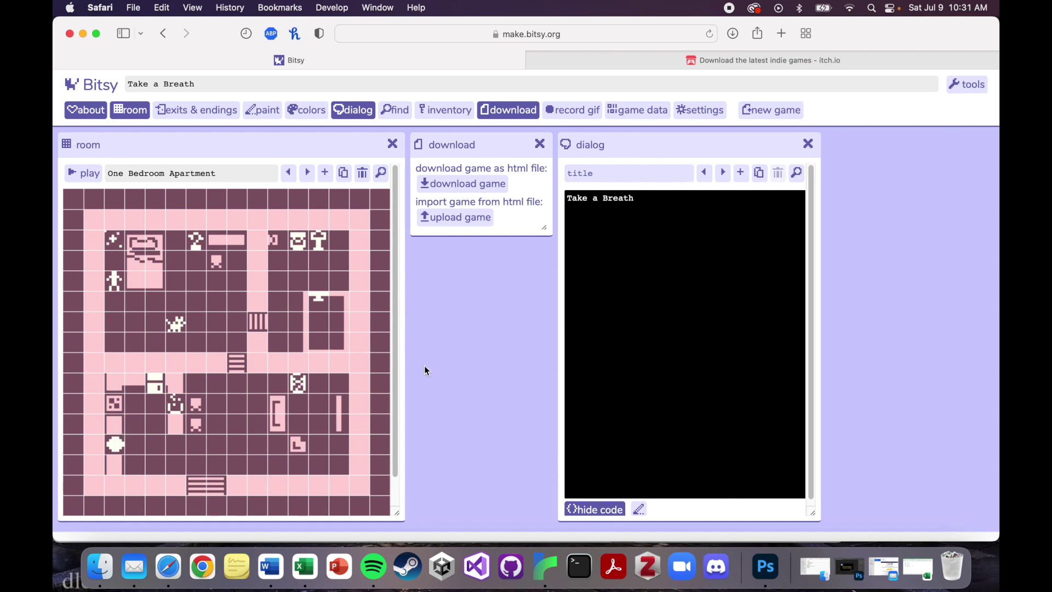
# Pick take_a_breath.html for a second import, then cancel it without loading
pyautogui.click(446, 220)
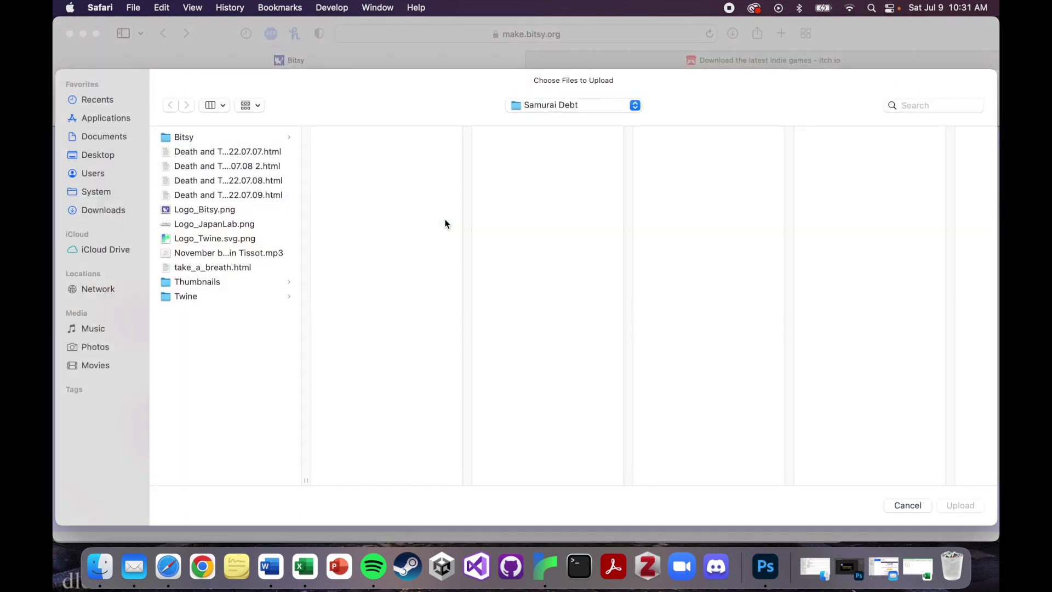
pyautogui.click(256, 267)
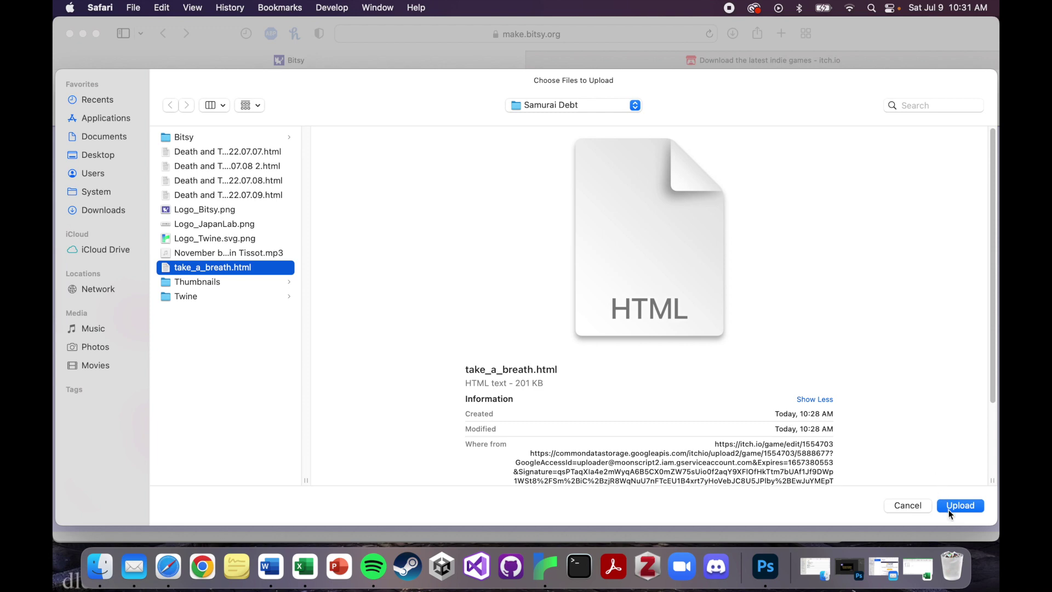
pyautogui.click(918, 506)
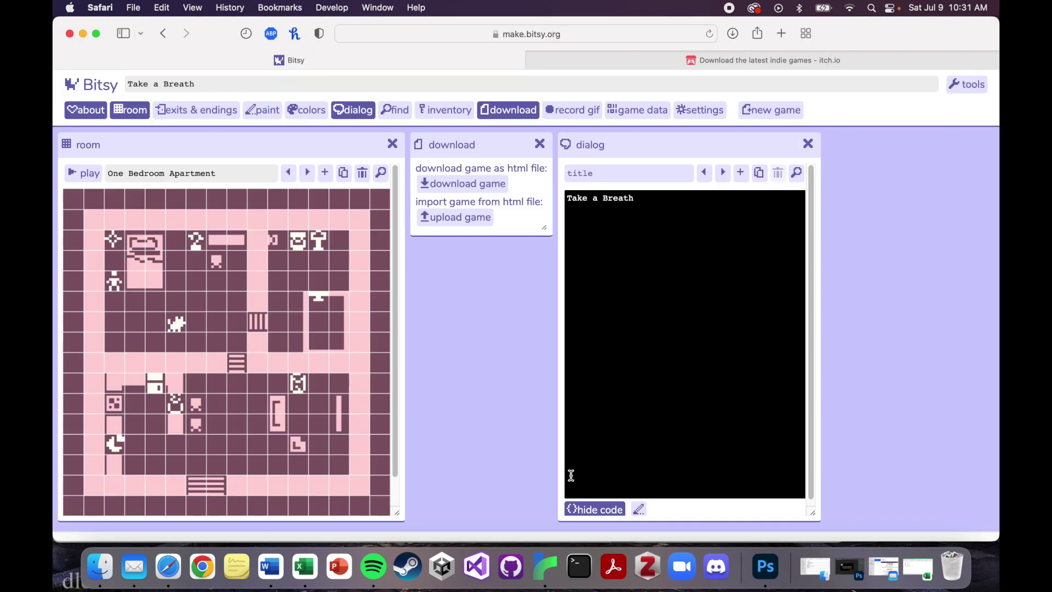
# View the cake sprite's dialog code, then close the paint and dialog panels
pyautogui.click(263, 109)
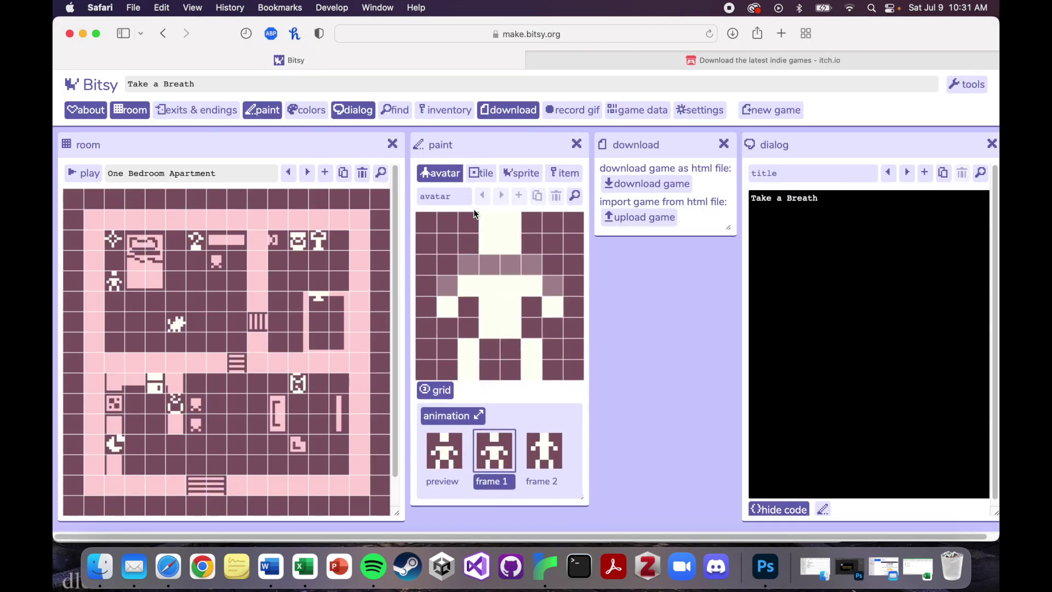
pyautogui.click(482, 175)
pyautogui.click(515, 170)
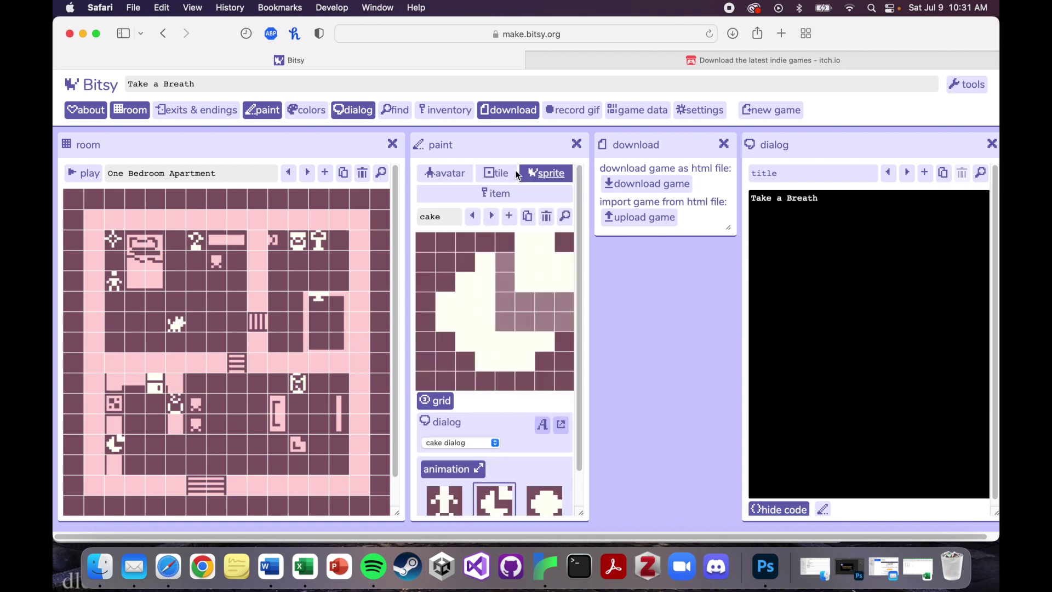
pyautogui.click(561, 424)
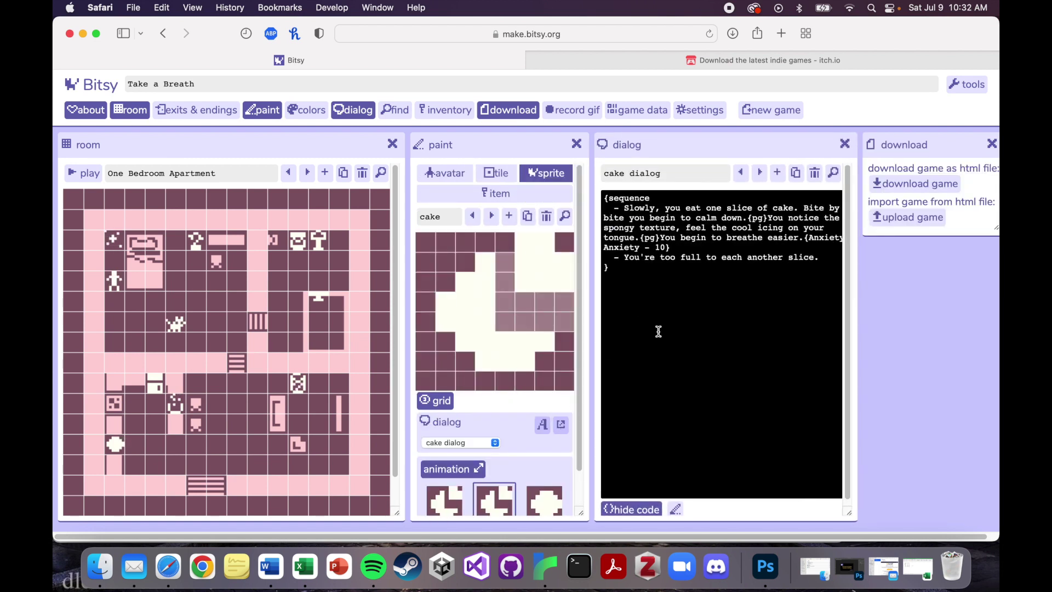
pyautogui.scroll(-1, 651, 277)
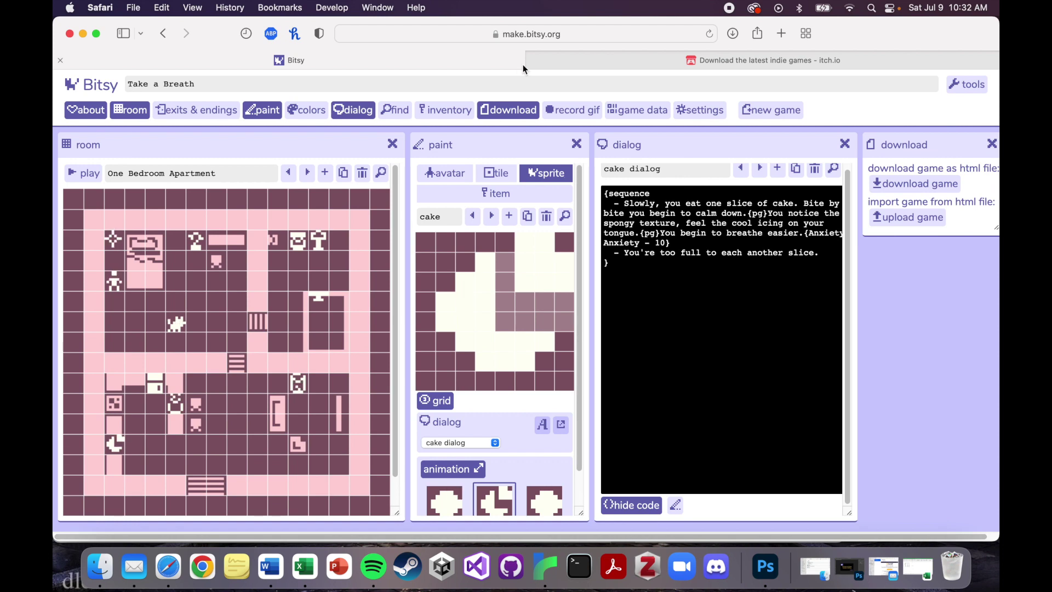
pyautogui.click(577, 144)
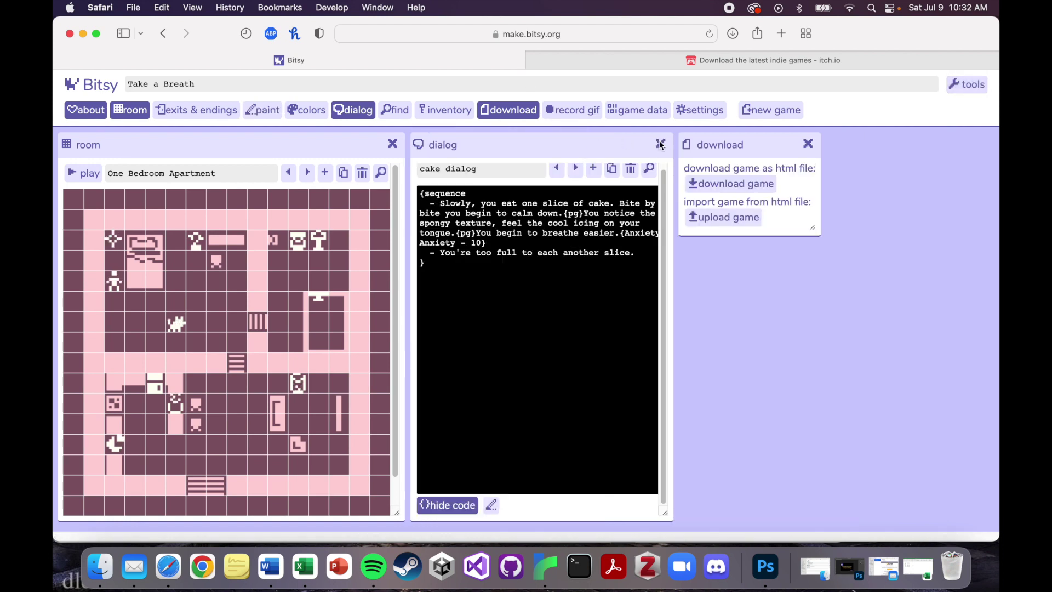
pyautogui.click(661, 144)
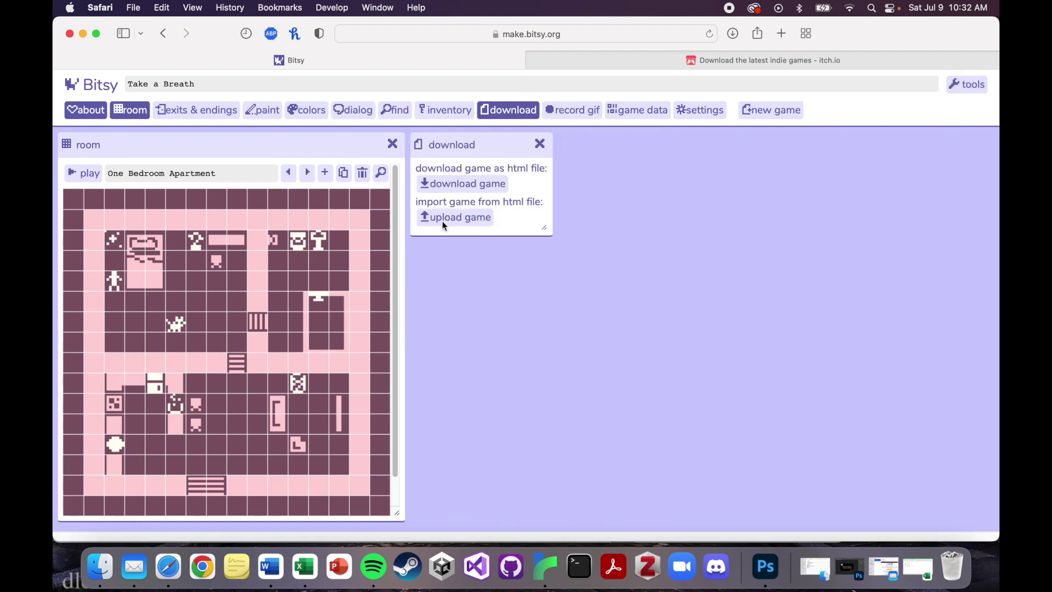
# Import the 2022.07.09 Death and Taxes HTML file back into Bitsy
pyautogui.click(443, 219)
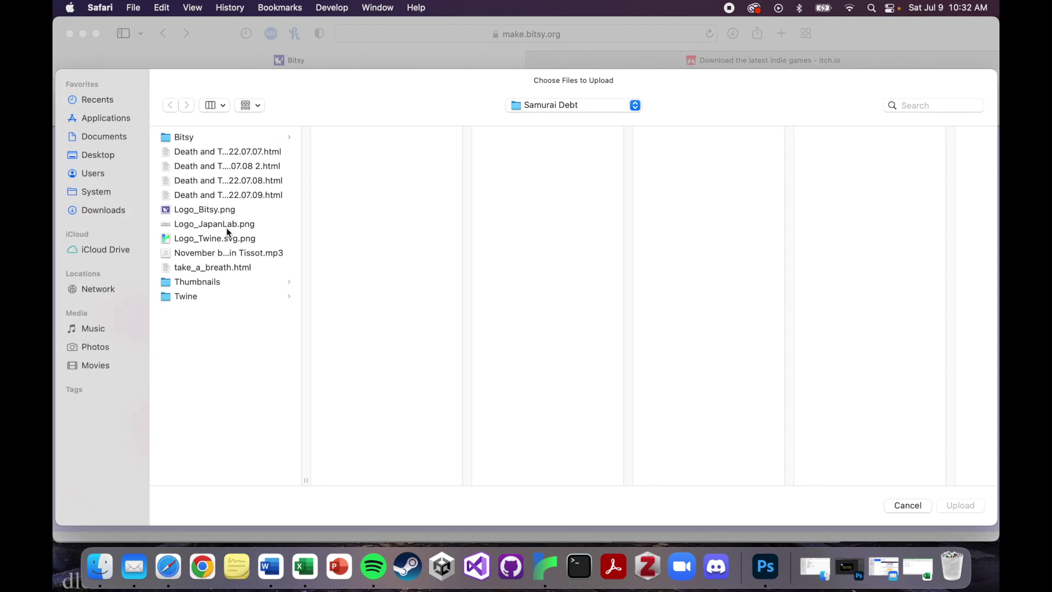
pyautogui.click(245, 196)
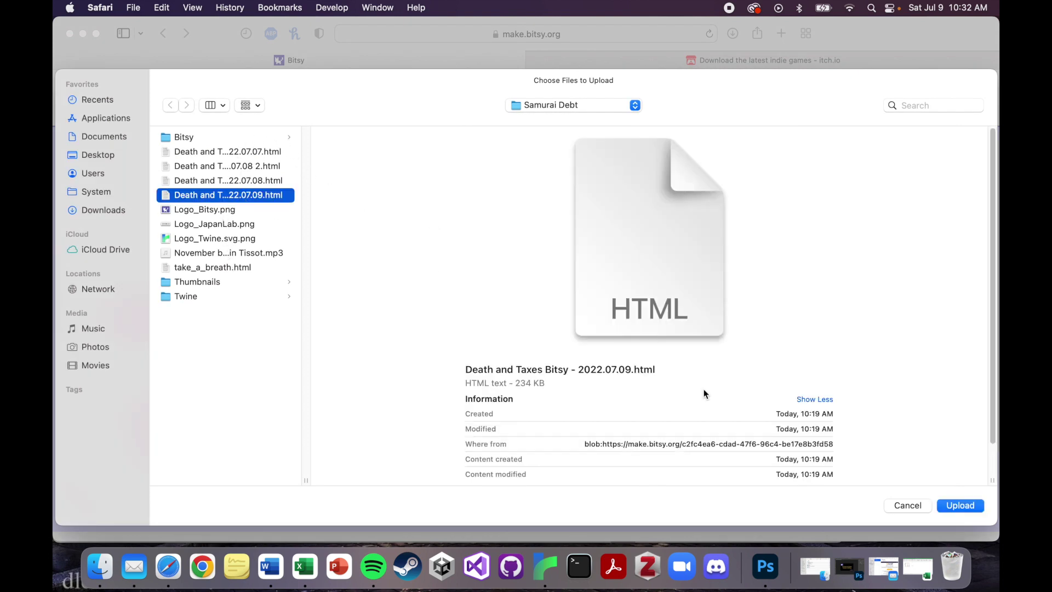
pyautogui.click(954, 500)
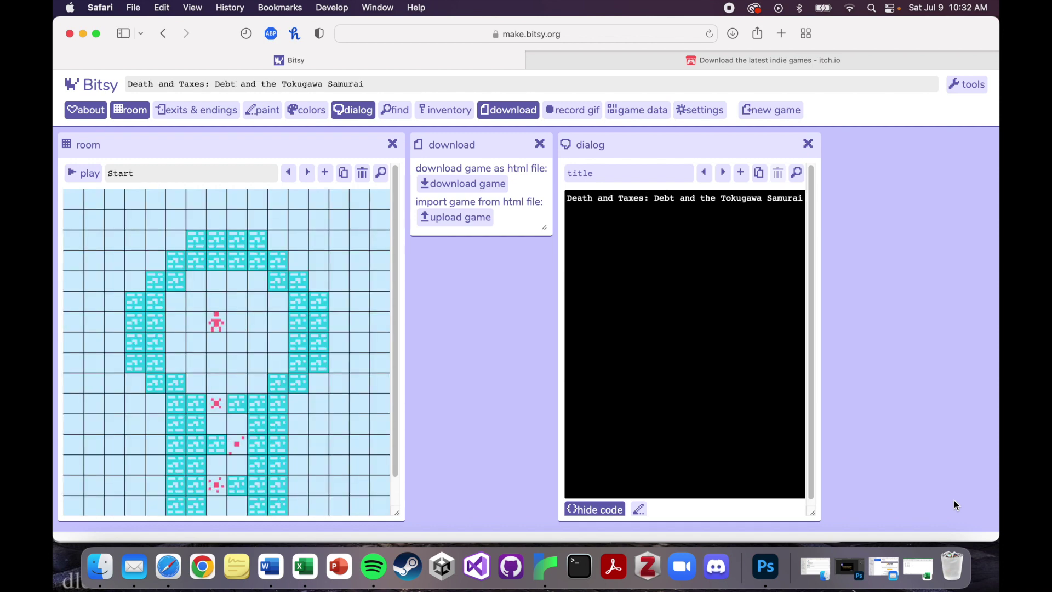
# Show item G's dialog code in the paint panel beside the room, then switch to itch.io
pyautogui.click(263, 110)
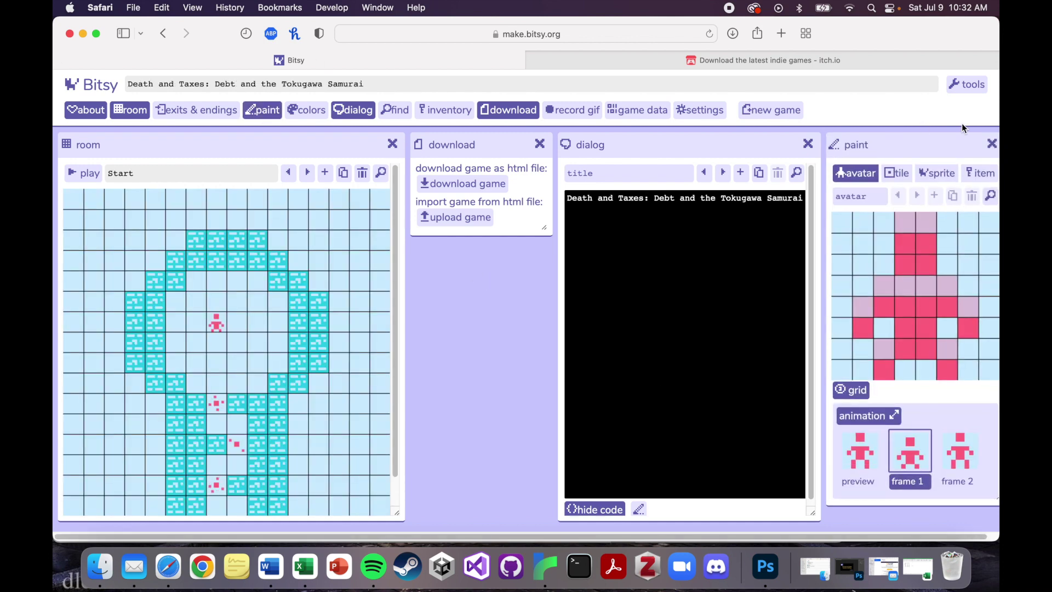
pyautogui.moveTo(948, 145); pyautogui.dragTo(525, 145)
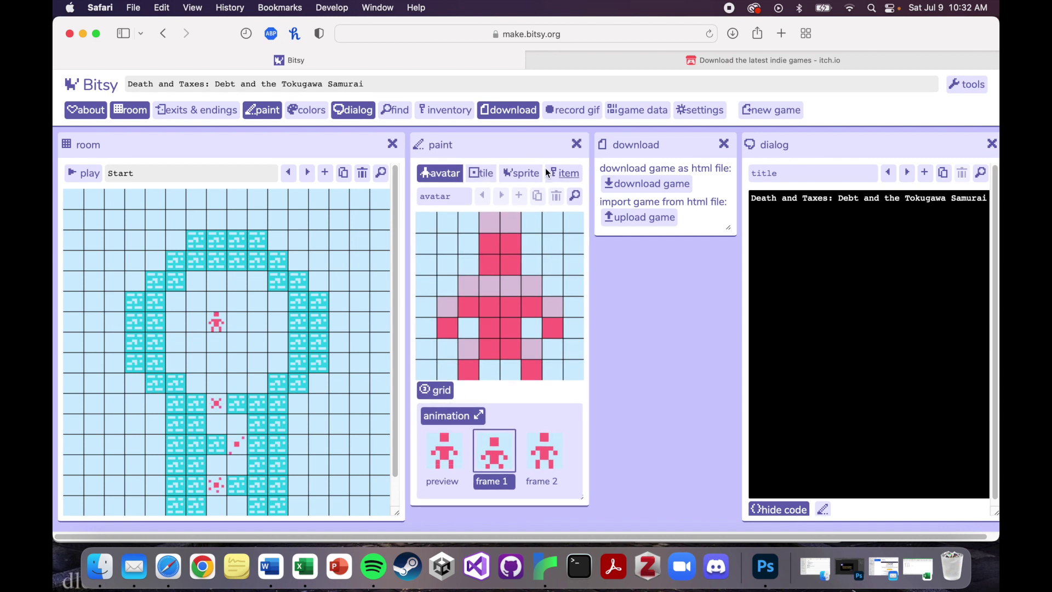
pyautogui.click(563, 172)
pyautogui.click(492, 216)
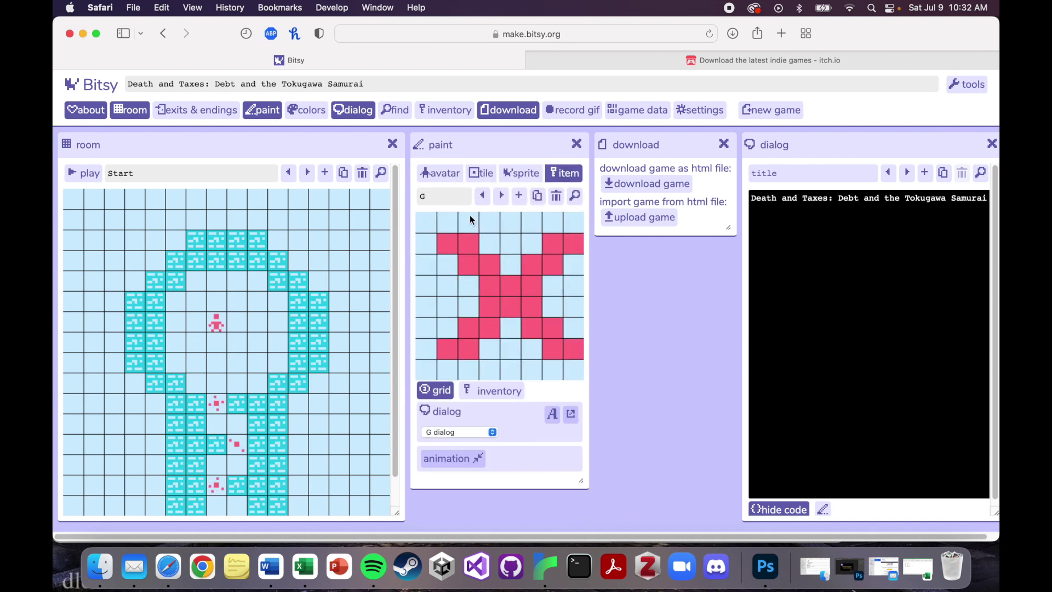
pyautogui.click(572, 415)
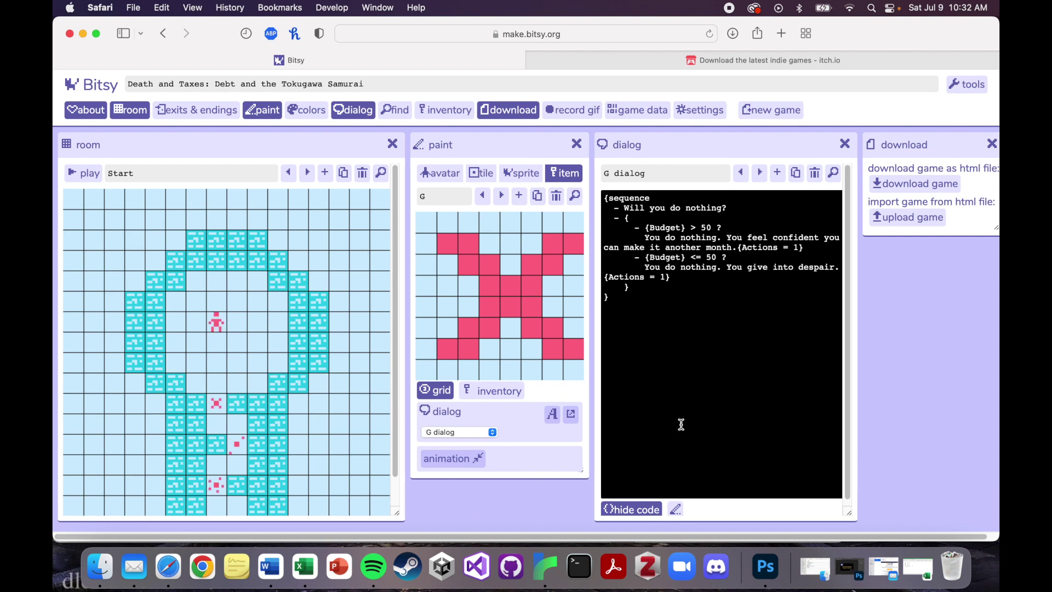
pyautogui.click(714, 61)
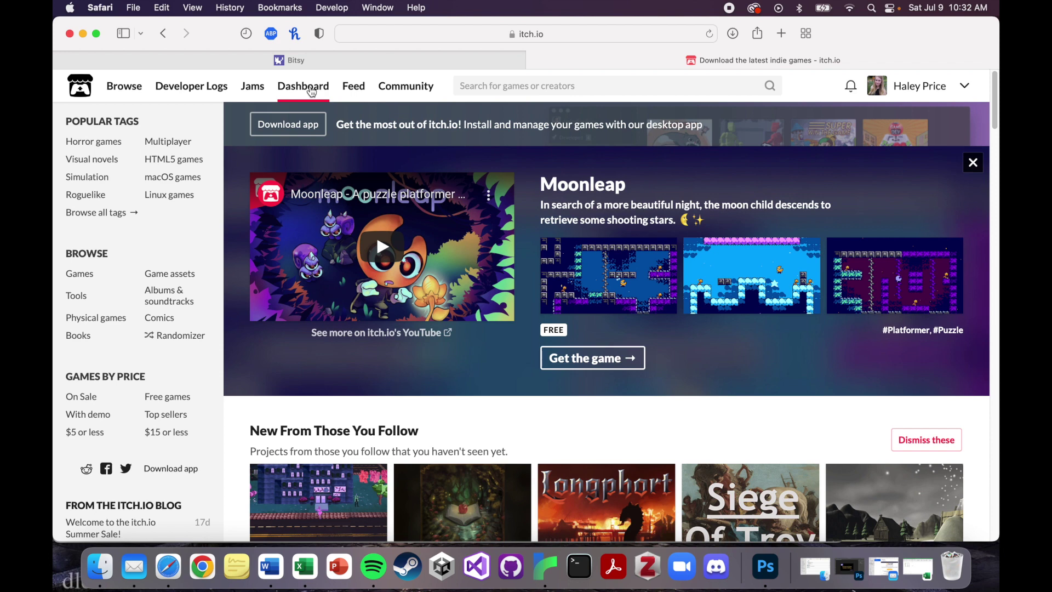
# Create a new itch.io project titled 'Death and Taxes: Debt and the Tokugawa Samurai' from the dashboard
pyautogui.click(312, 92)
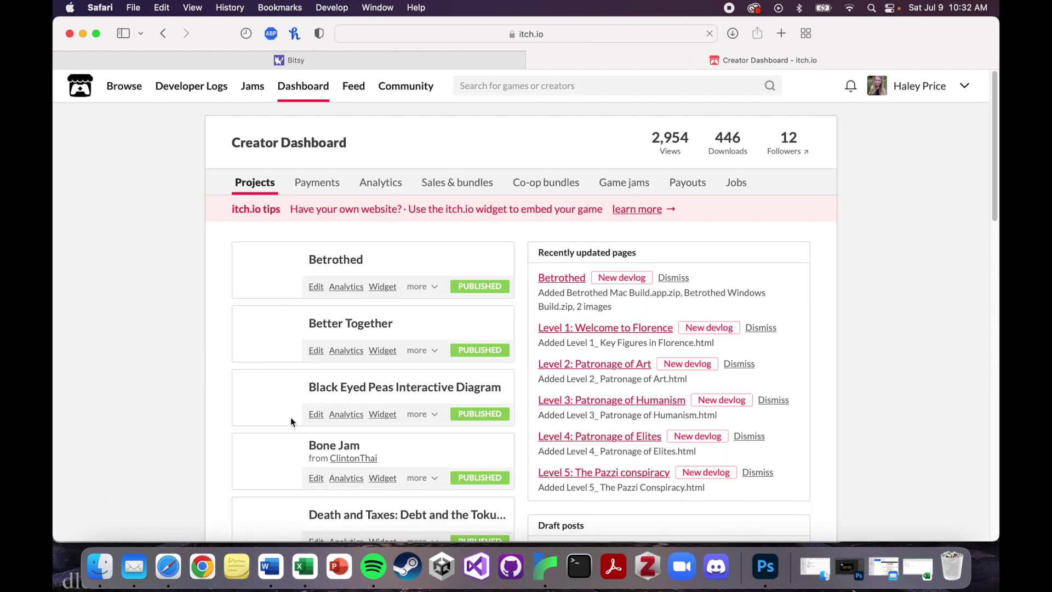
pyautogui.scroll(-5, 290, 419)
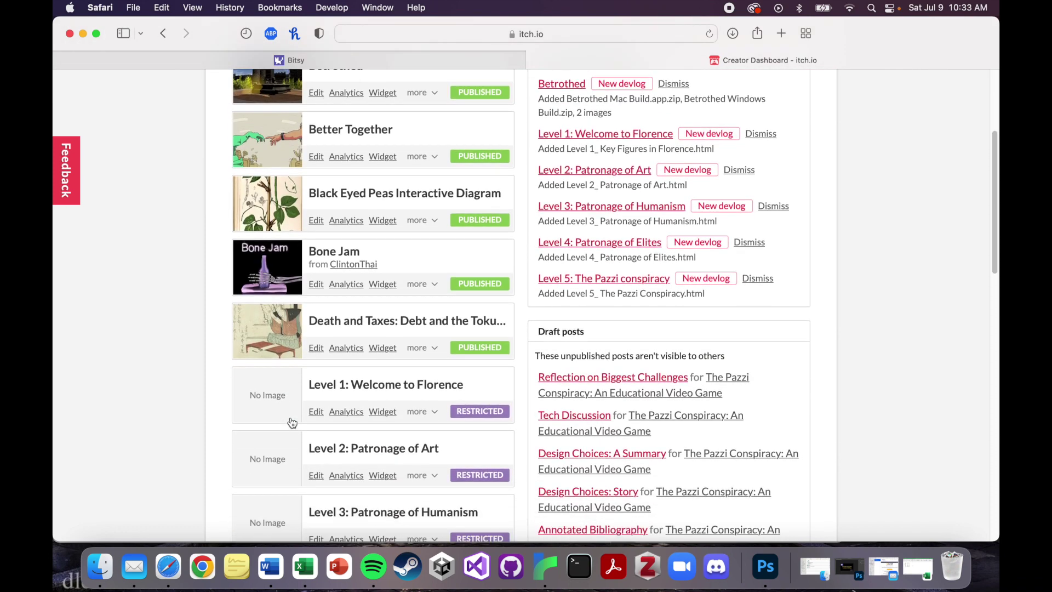
pyautogui.scroll(-12, 292, 422)
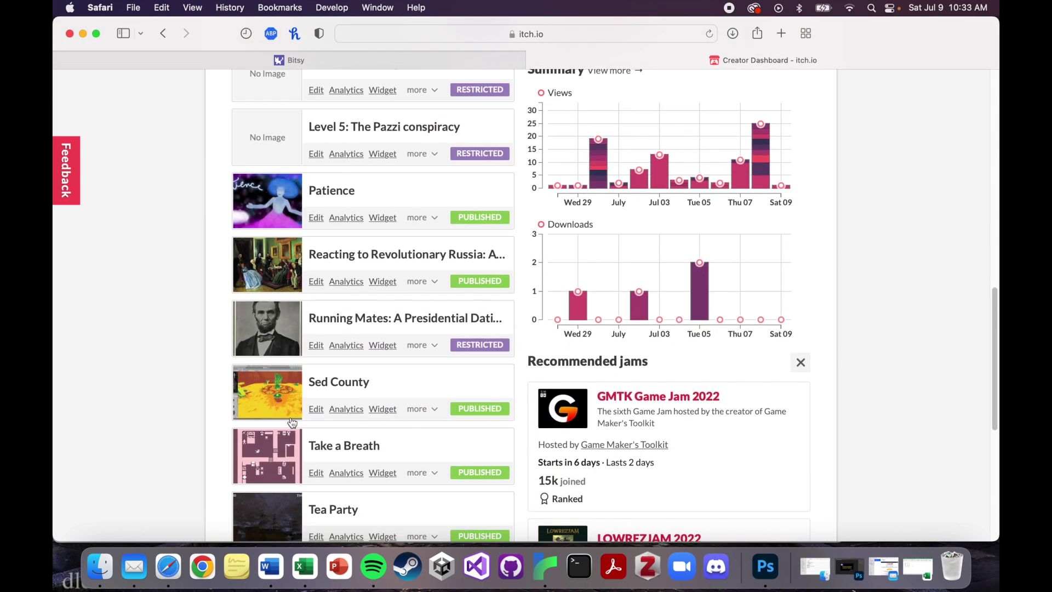
pyautogui.scroll(-5, 291, 419)
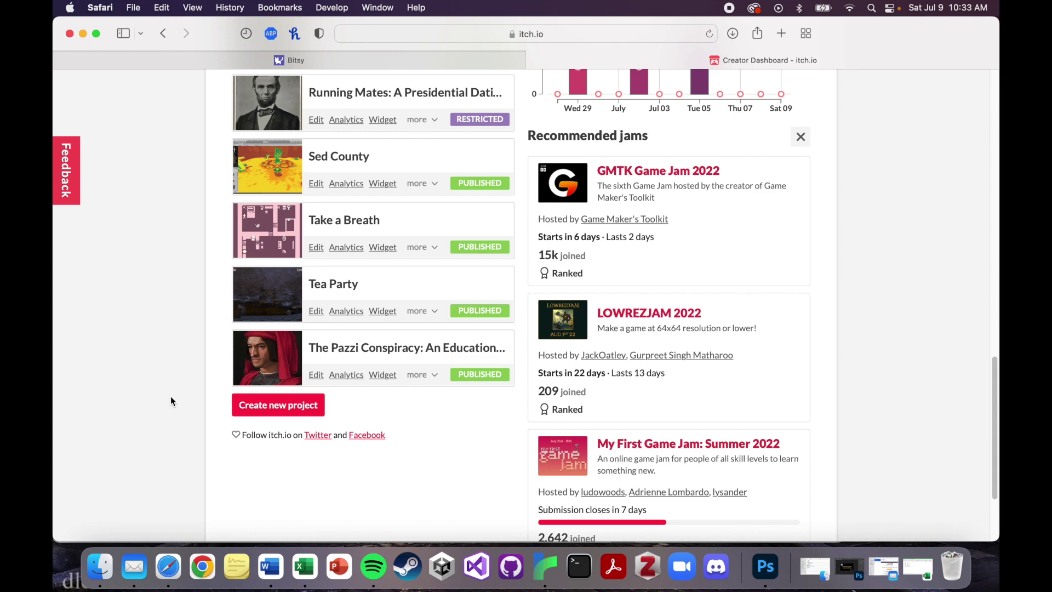
pyautogui.click(251, 407)
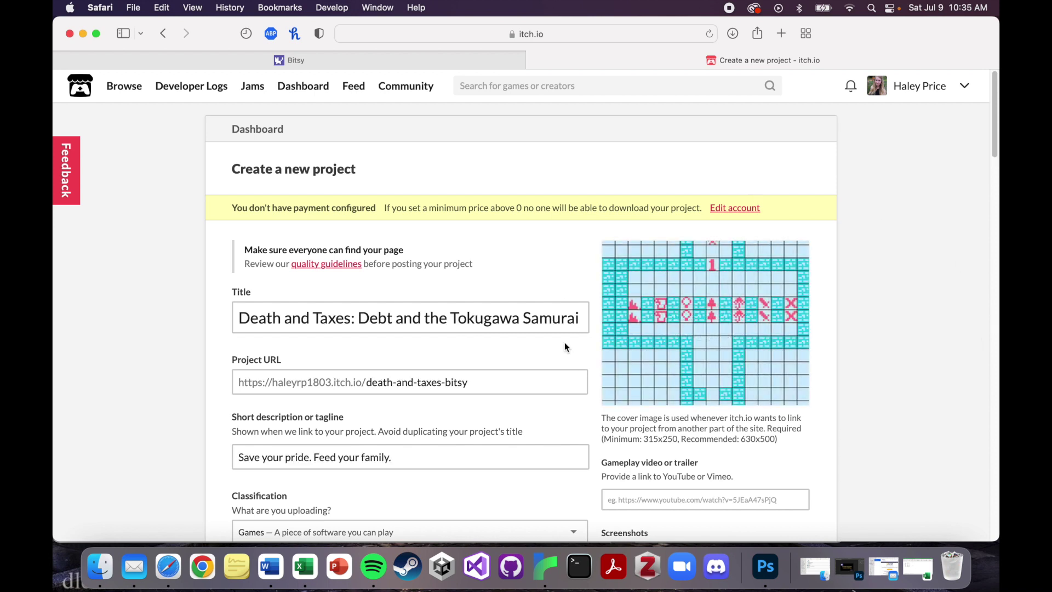
# Review the new project's URL slug and title fields
pyautogui.scroll(-2, 851, 271)
pyautogui.scroll(-2, 859, 265)
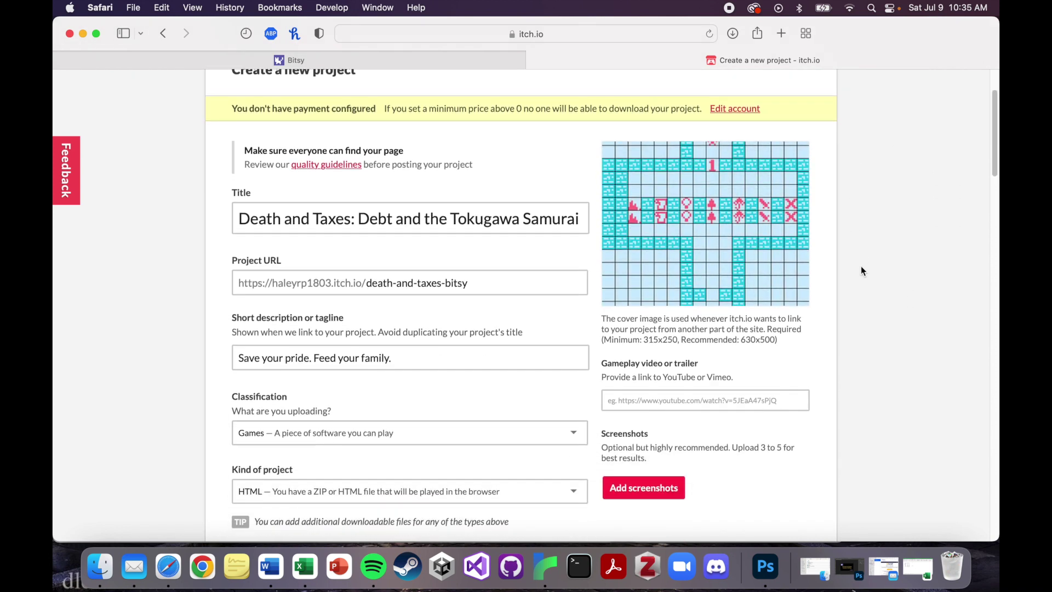
pyautogui.moveTo(656, 163)
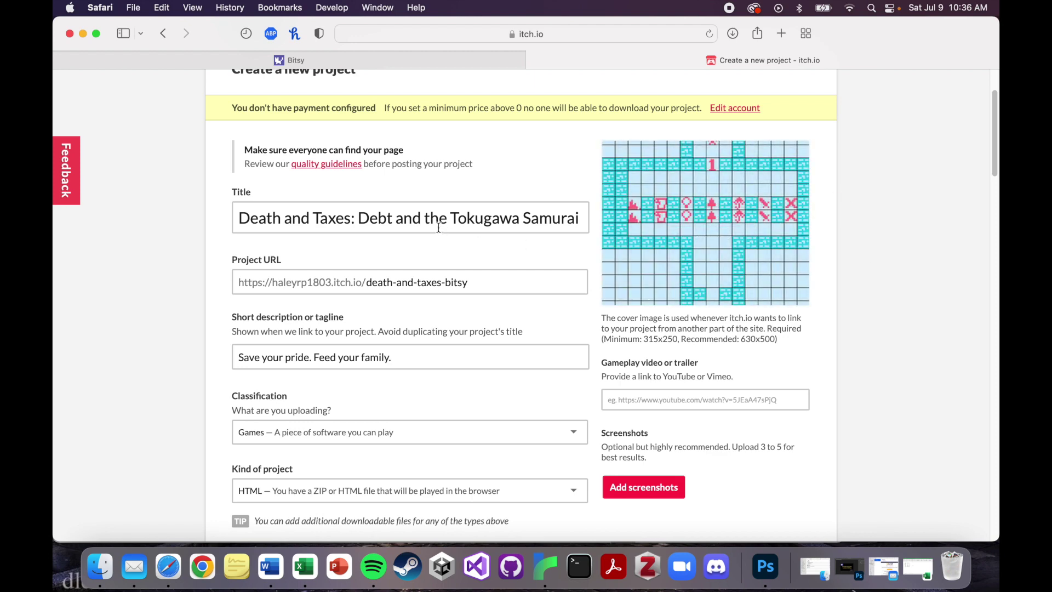
pyautogui.moveTo(476, 274); pyautogui.dragTo(363, 282)
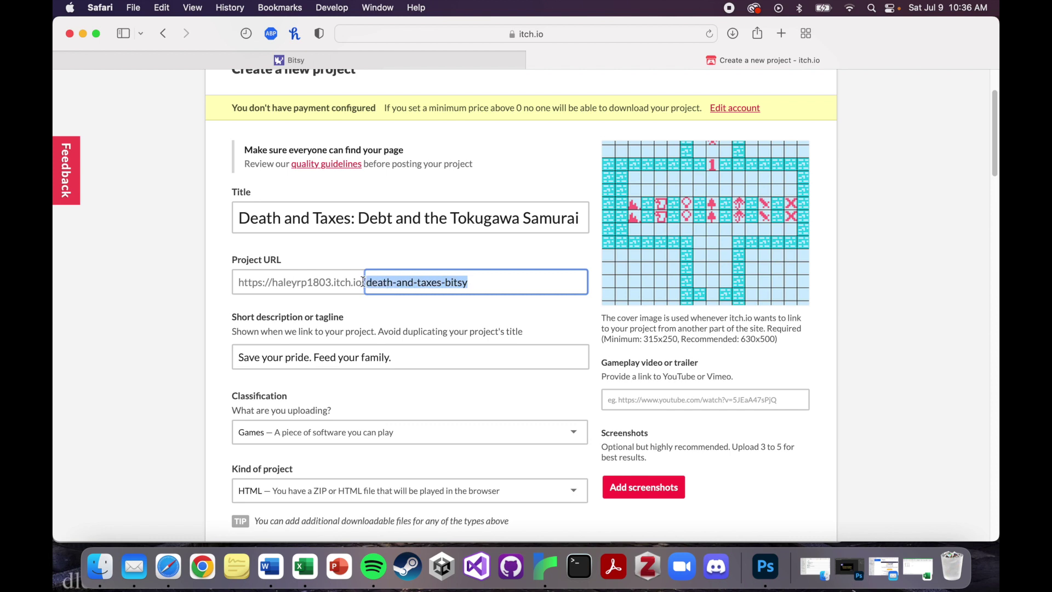
pyautogui.click(416, 281)
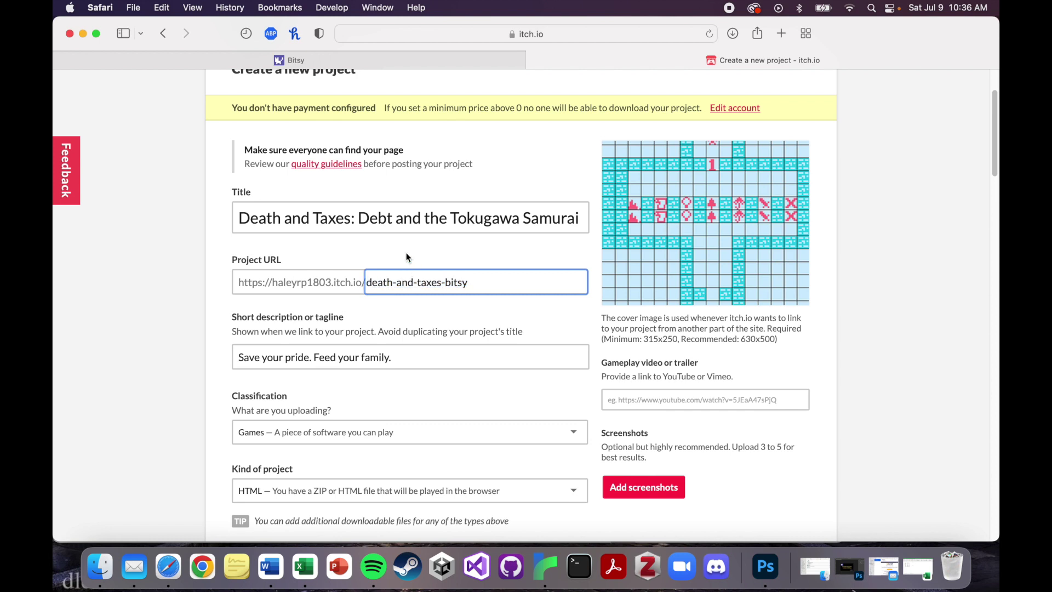
pyautogui.click(270, 215)
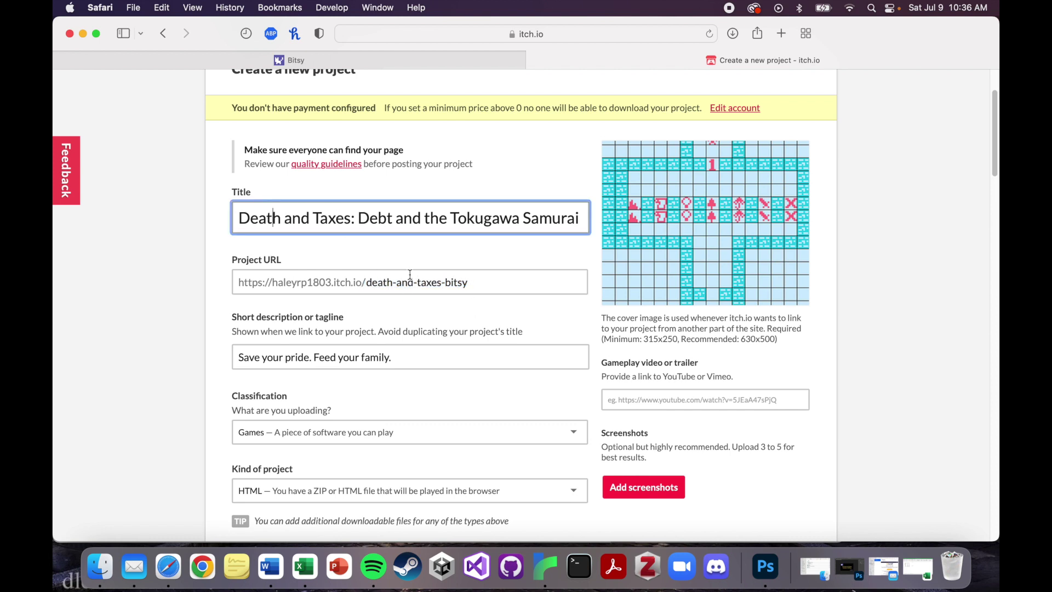
pyautogui.scroll(-3, 451, 287)
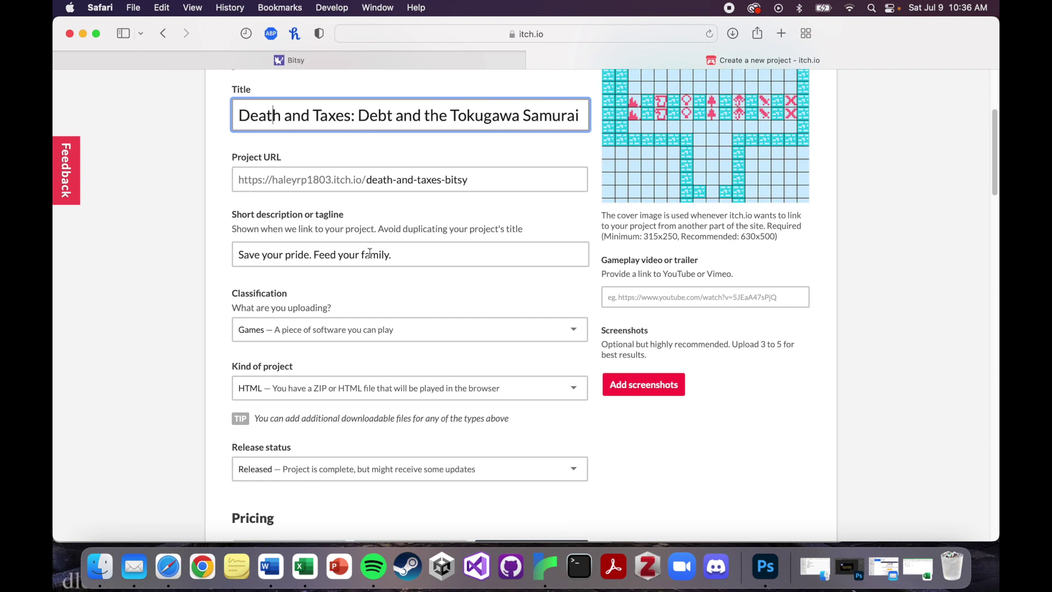
pyautogui.scroll(-3, 370, 253)
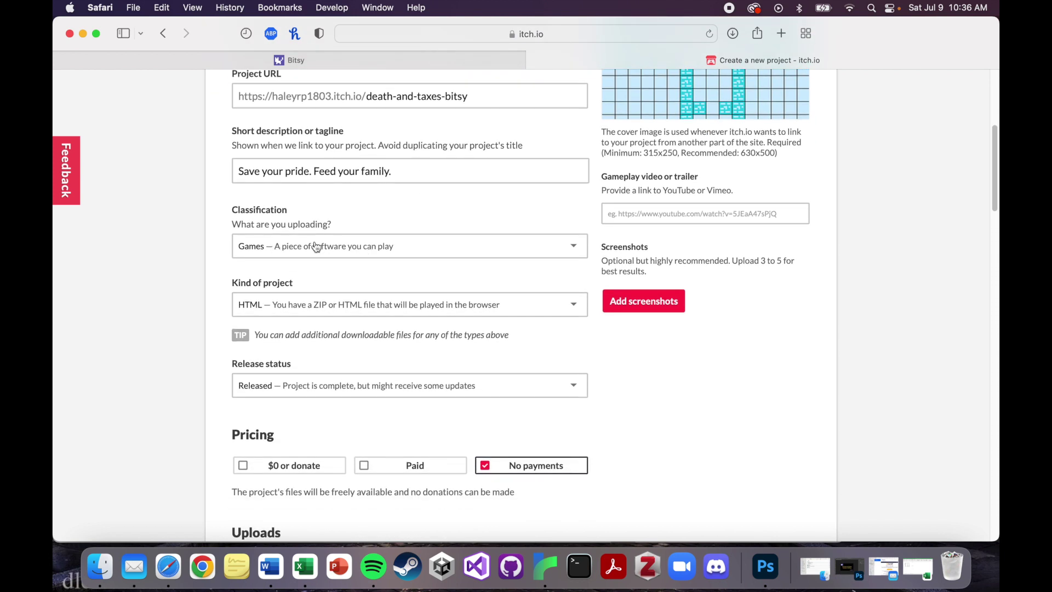
# Keep HTML as the kind of project and scroll through the remaining form fields
pyautogui.click(288, 304)
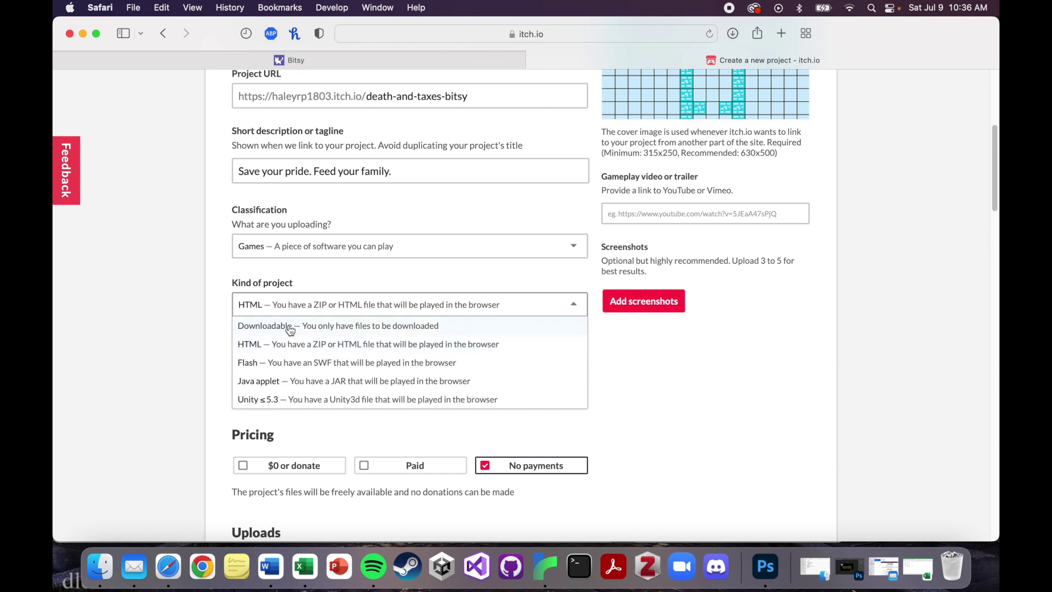
pyautogui.click(268, 351)
pyautogui.scroll(-3, 267, 348)
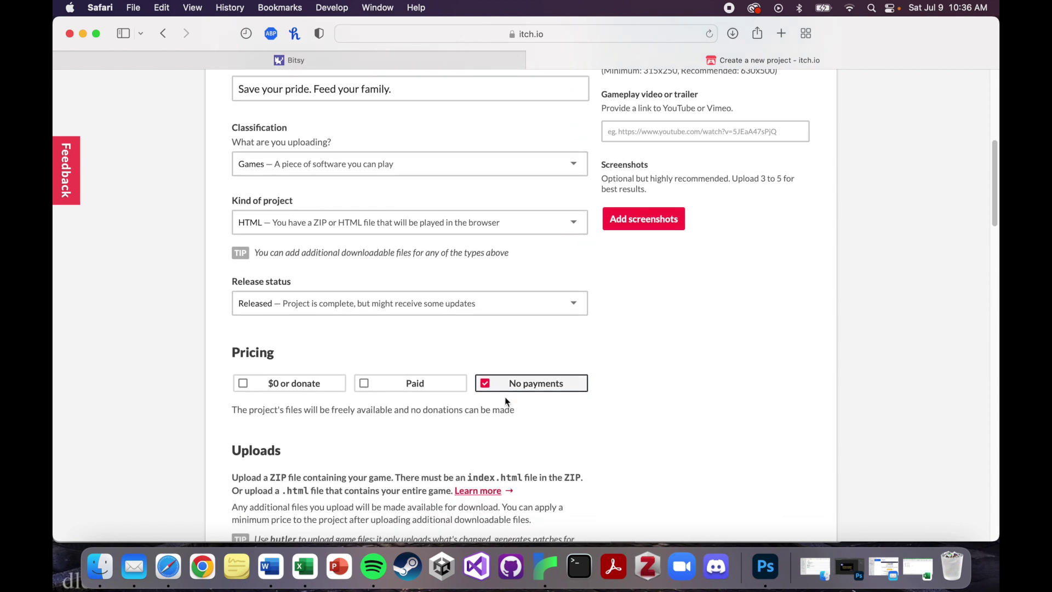
pyautogui.scroll(-5, 505, 401)
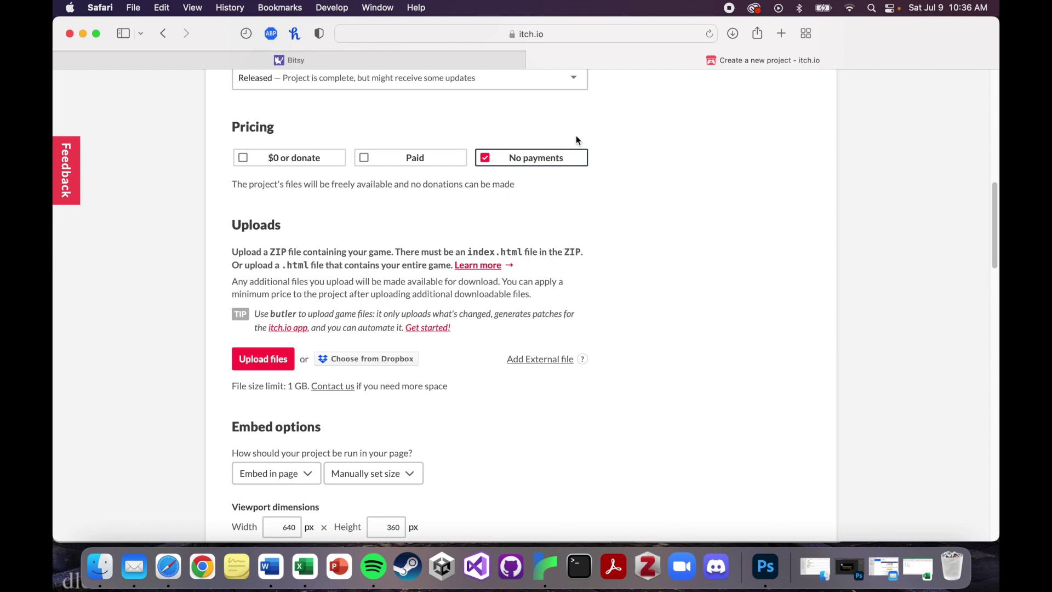
pyautogui.scroll(-4, 558, 296)
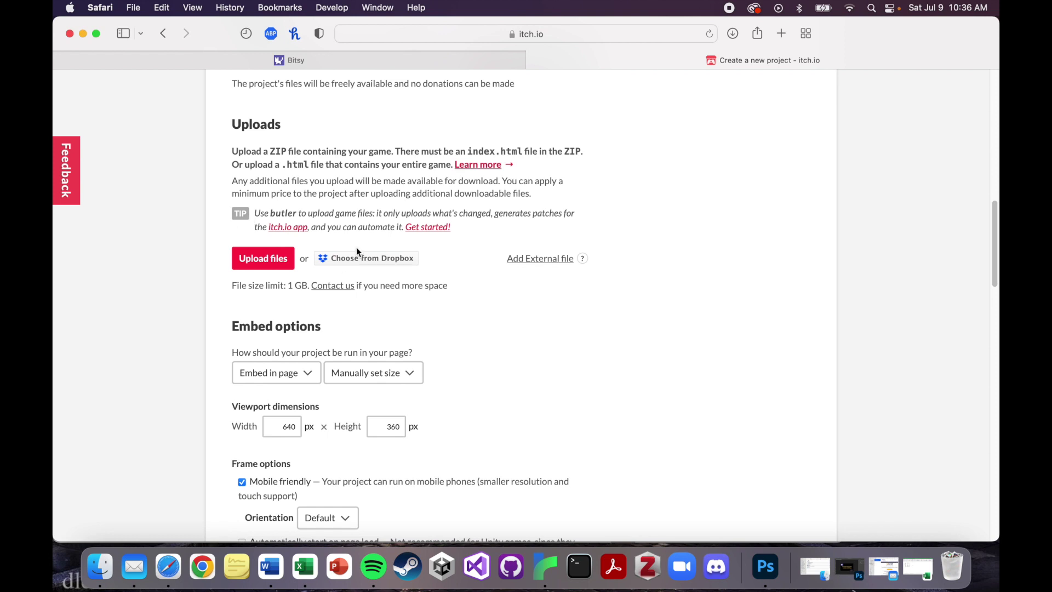
pyautogui.scroll(-5, 356, 249)
pyautogui.scroll(-2, 356, 251)
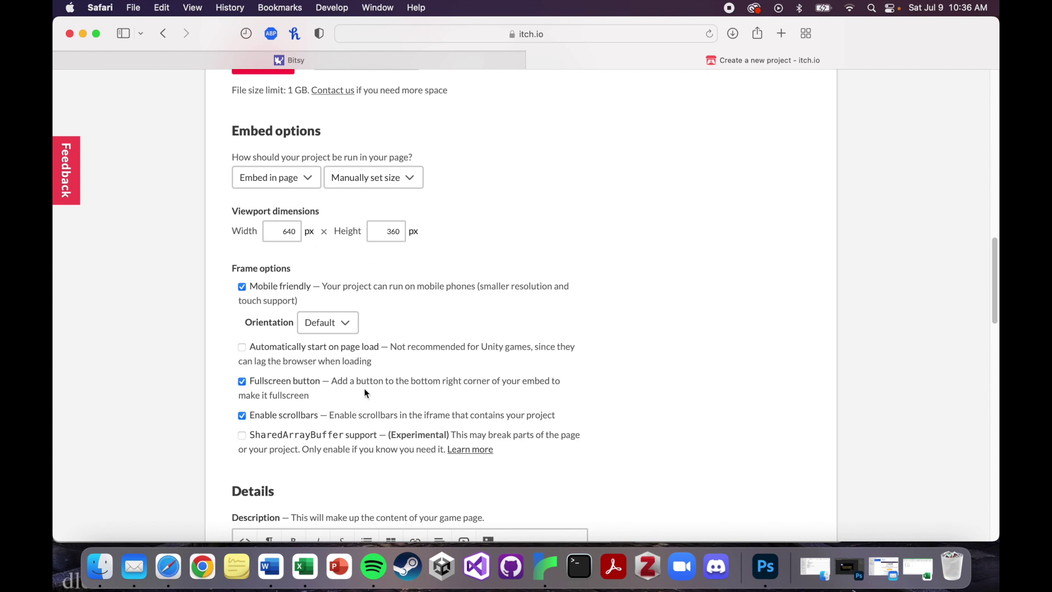
pyautogui.scroll(-5, 281, 462)
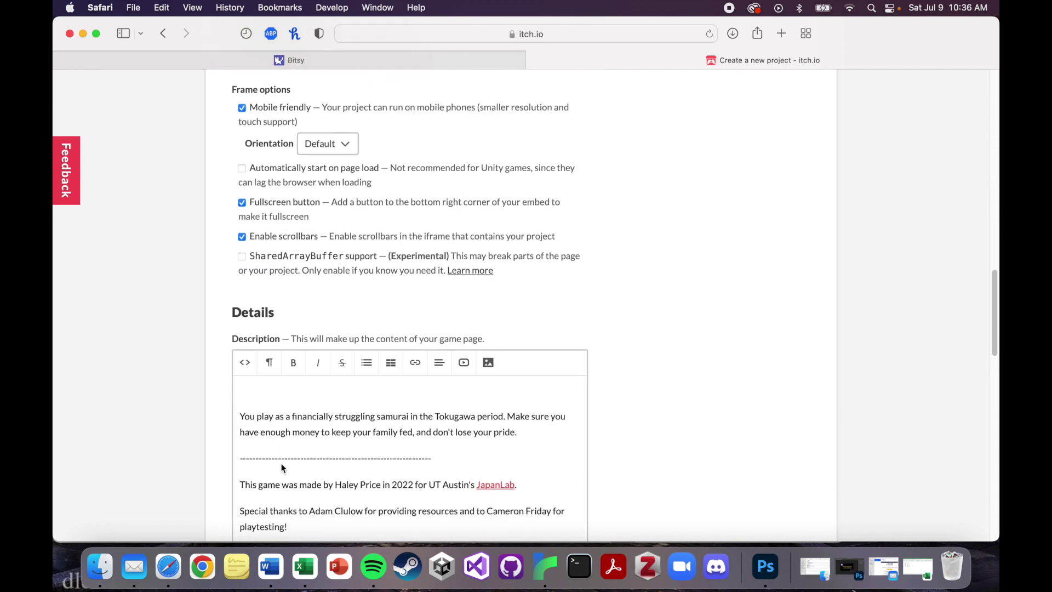
pyautogui.scroll(1, 253, 272)
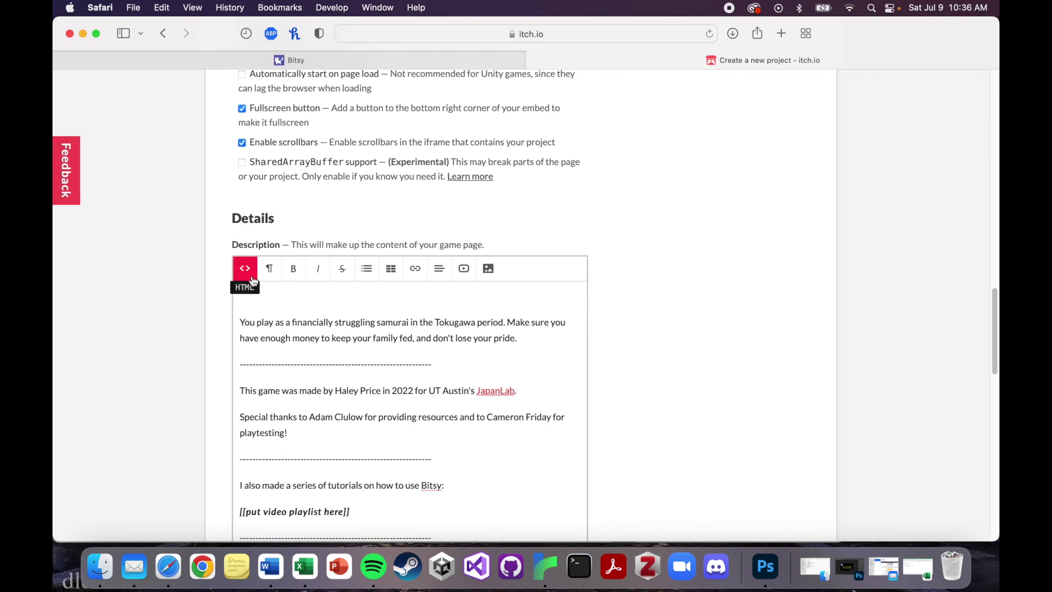
# Delete the empty line above the description and confirm visibility stays Draft
pyautogui.click(240, 321)
pyautogui.press('BackSpace')
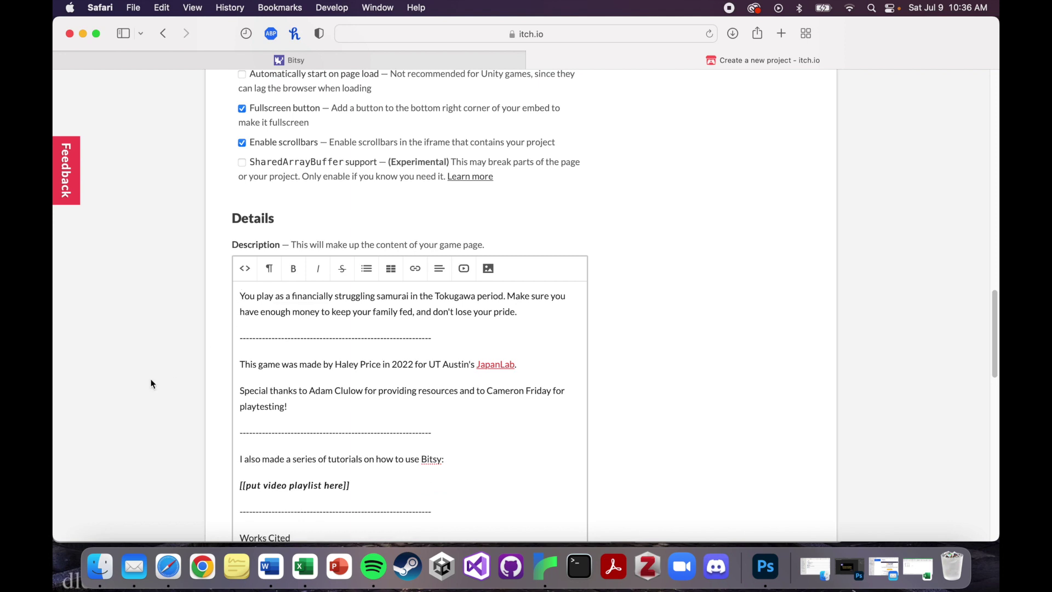
pyautogui.scroll(-2, 141, 386)
pyautogui.scroll(-10, 141, 383)
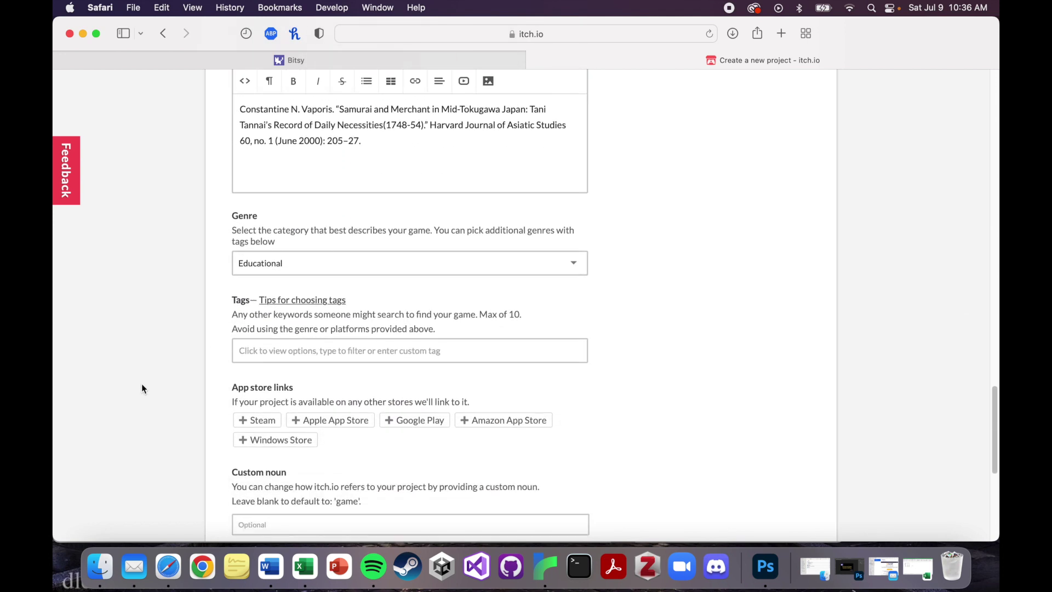
pyautogui.scroll(-3, 204, 377)
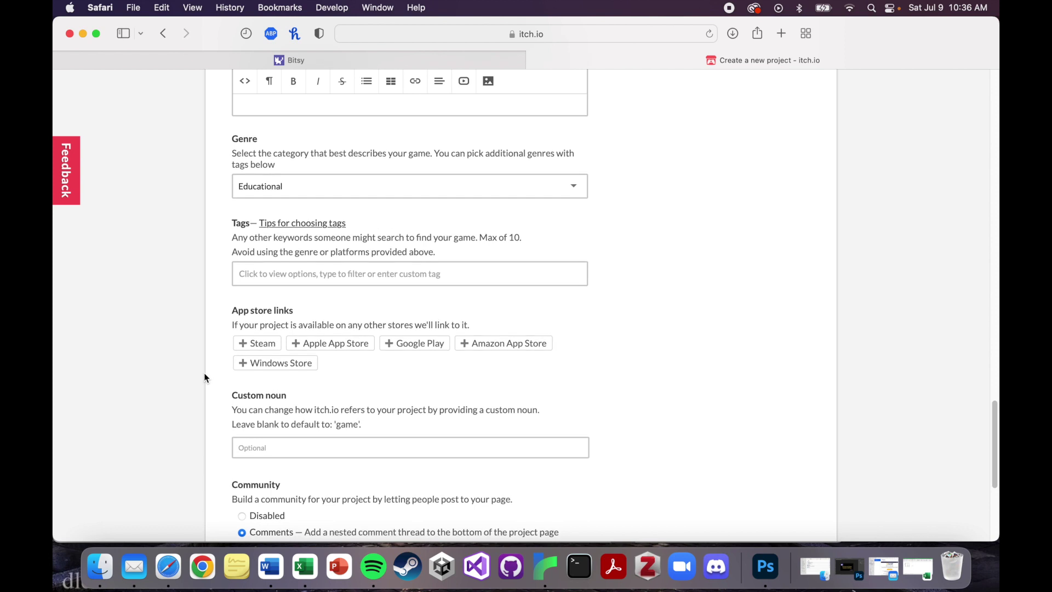
pyautogui.scroll(-1, 204, 377)
pyautogui.scroll(-3, 204, 378)
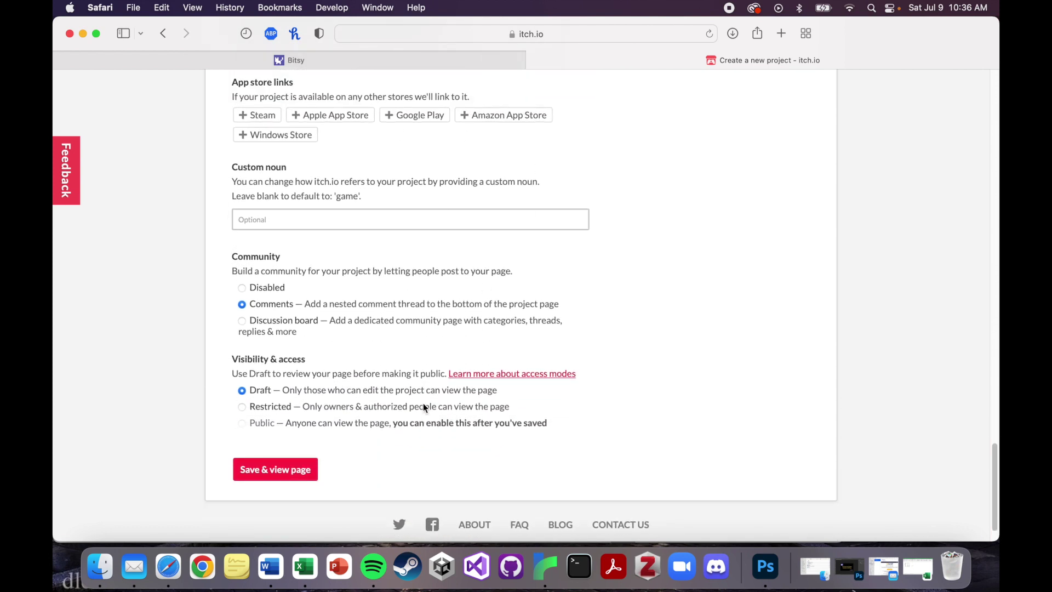
pyautogui.moveTo(232, 359)
pyautogui.mouseDown()
pyautogui.moveTo(310, 358)
pyautogui.moveTo(201, 359)
pyautogui.moveTo(234, 359)
pyautogui.mouseUp()
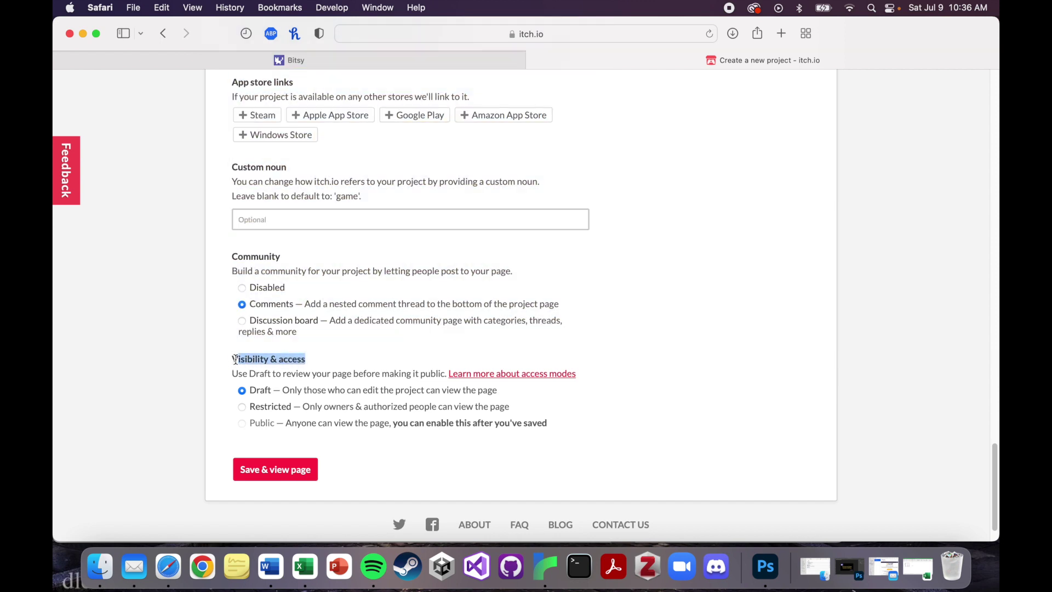
pyautogui.click(234, 359)
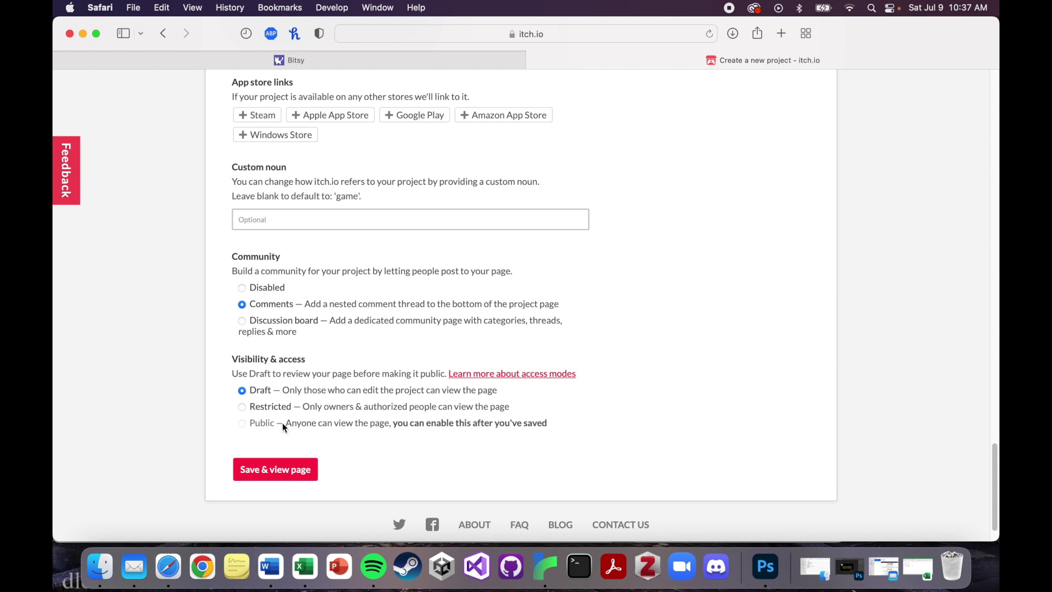
# Upload 'Death and Taxes Bitsy - 2022.07.09.html' from the Samurai Debt folder as the game file
pyautogui.scroll(15, 283, 425)
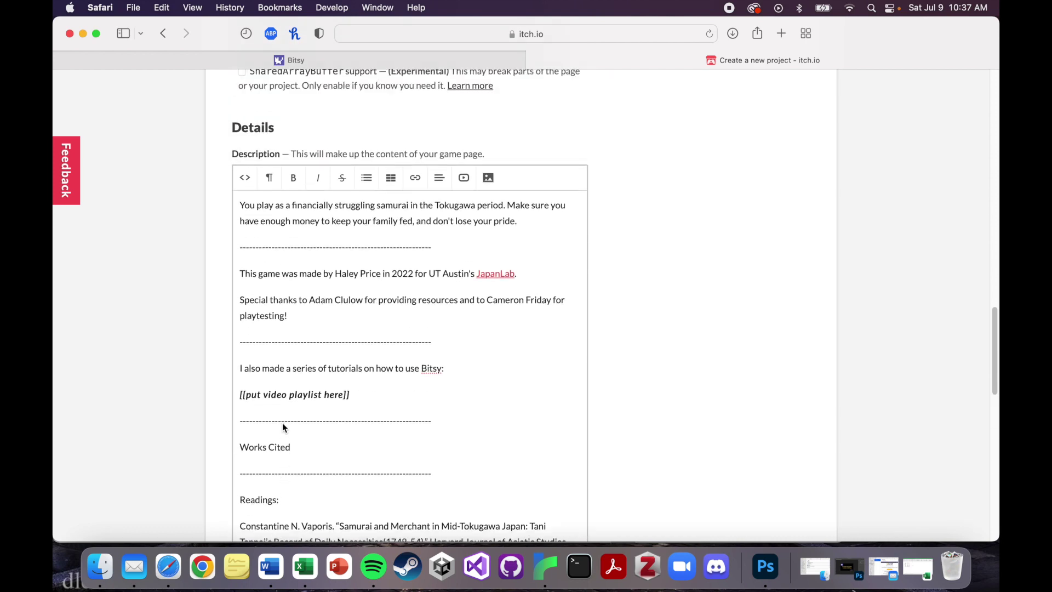
pyautogui.scroll(15, 282, 426)
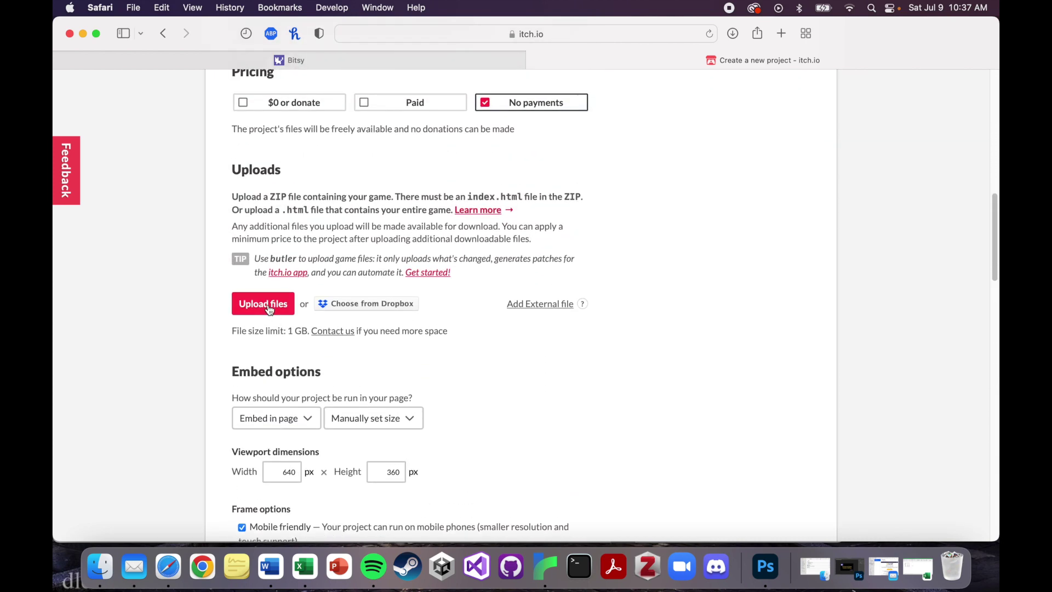
pyautogui.click(269, 304)
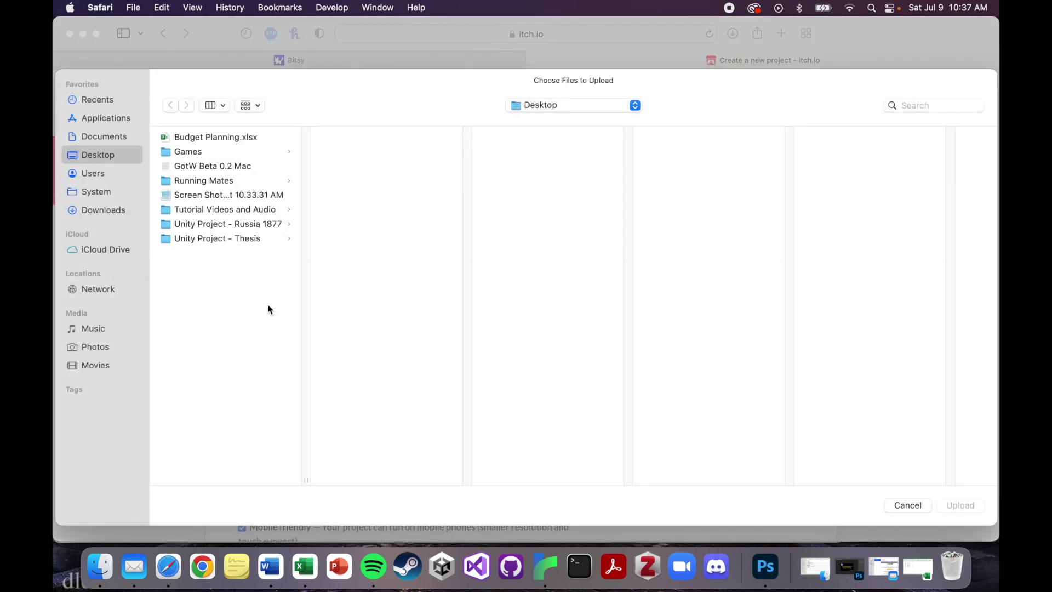
pyautogui.click(521, 104)
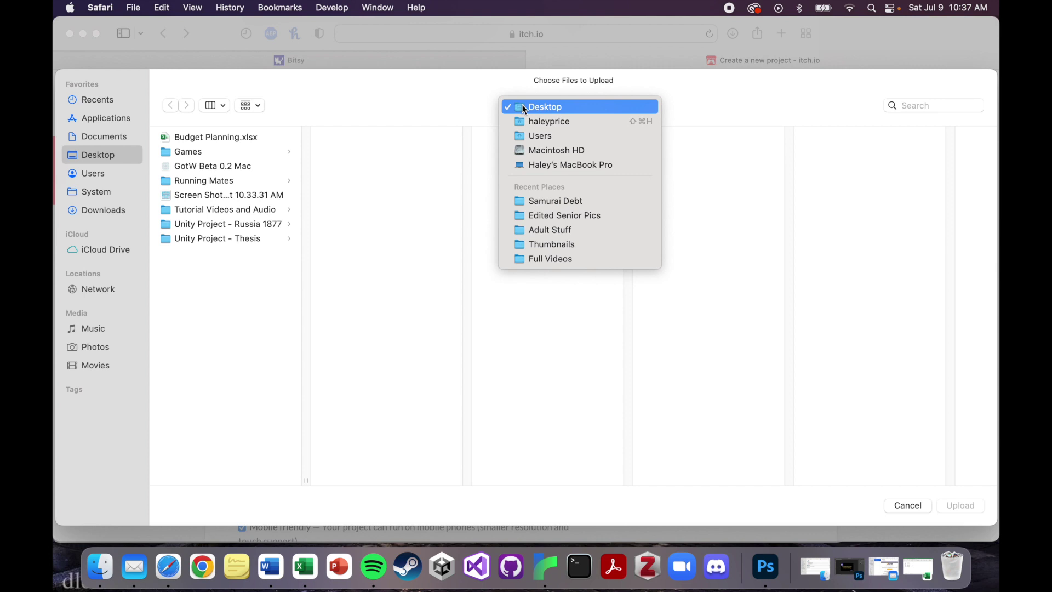
pyautogui.click(557, 203)
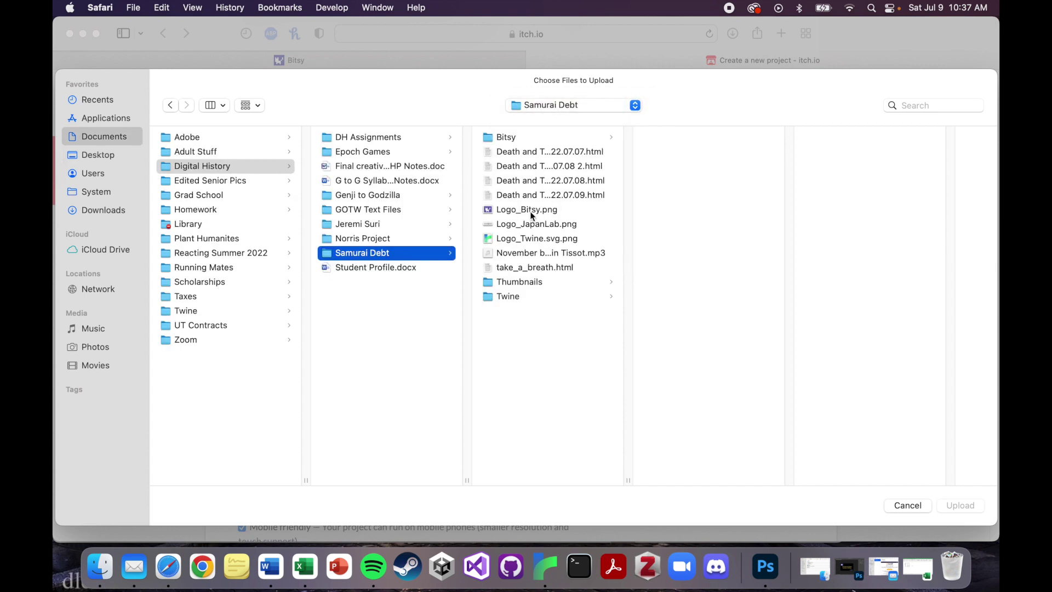
pyautogui.click(535, 196)
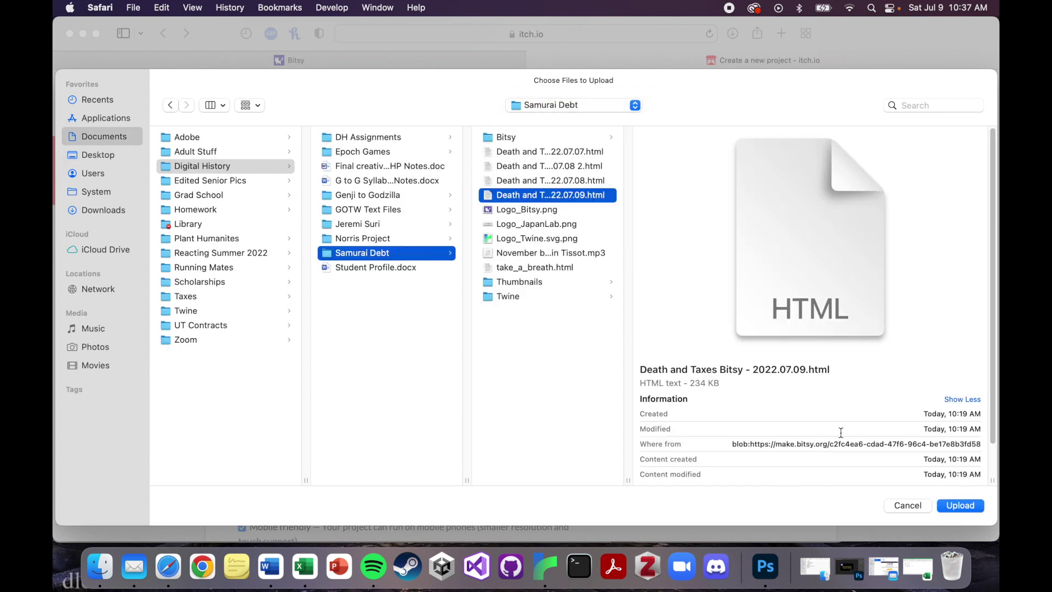
pyautogui.click(955, 505)
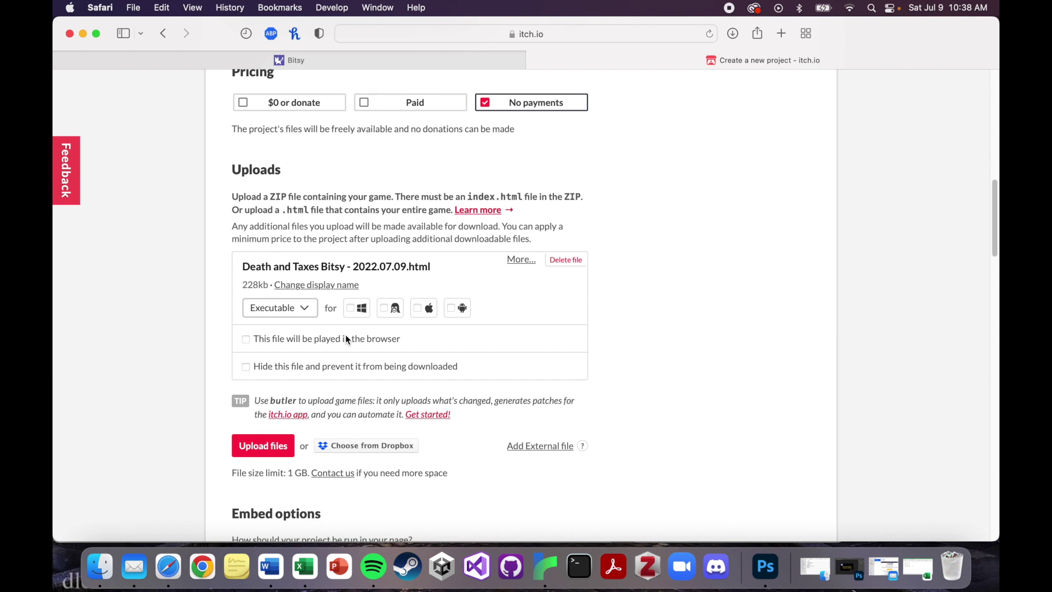
# Keep the upload as Executable, mark it played in the browser, and save the page
pyautogui.click(265, 308)
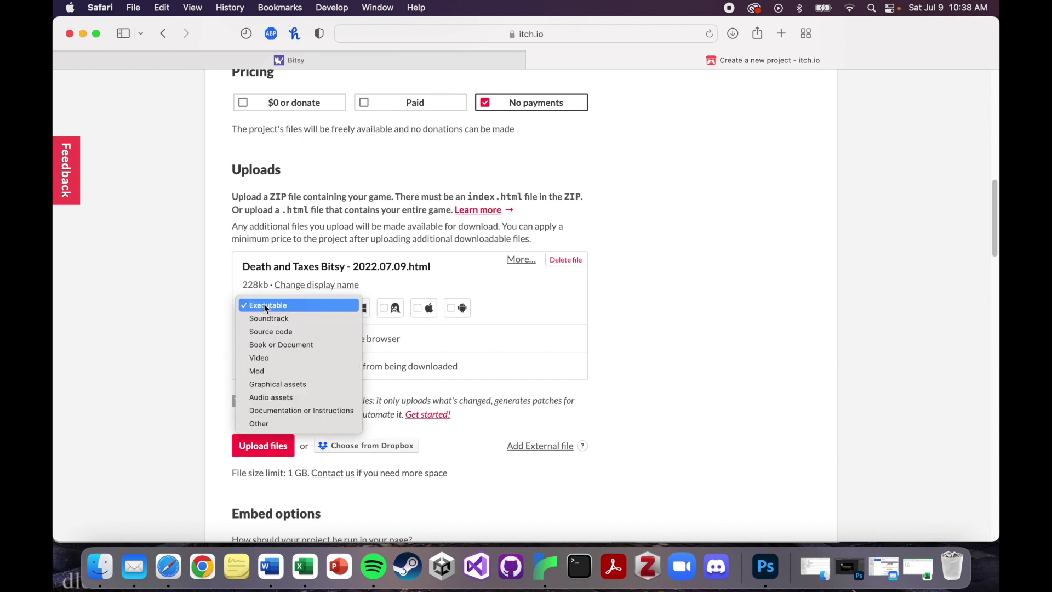
pyautogui.click(208, 331)
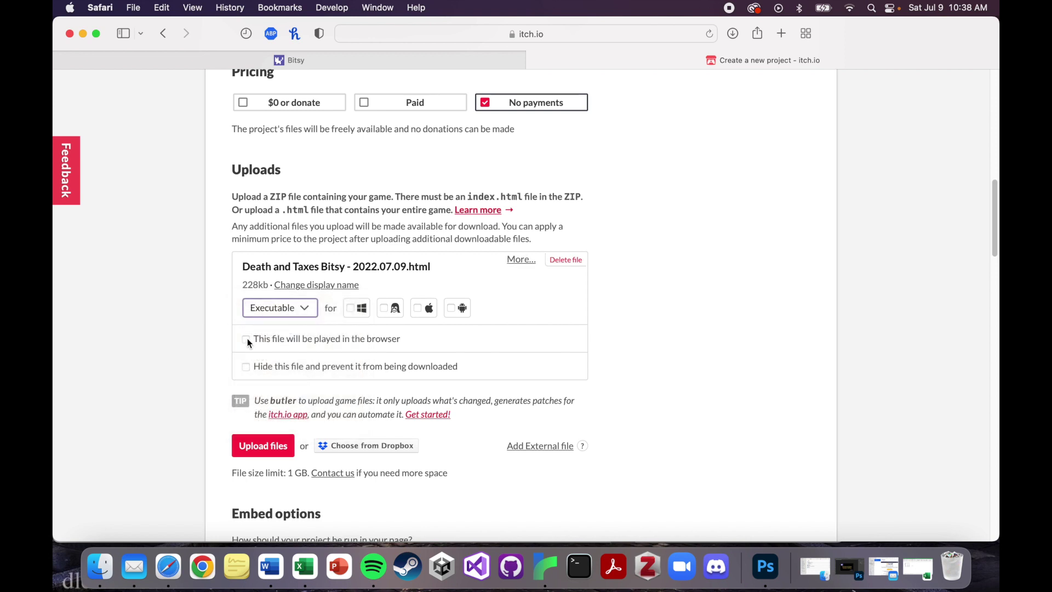
pyautogui.click(247, 338)
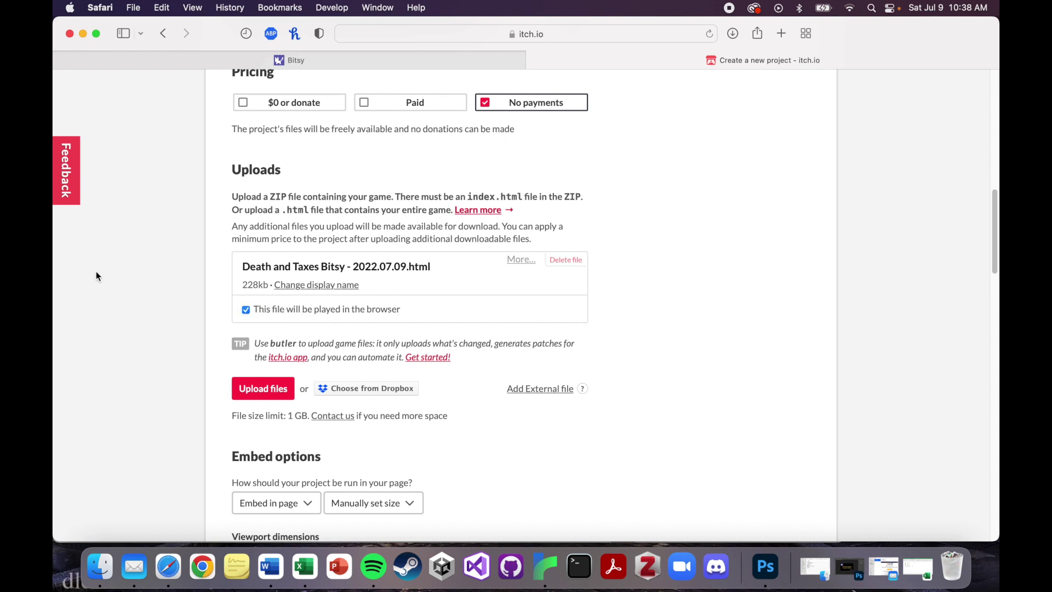
pyautogui.scroll(-15, 432, 395)
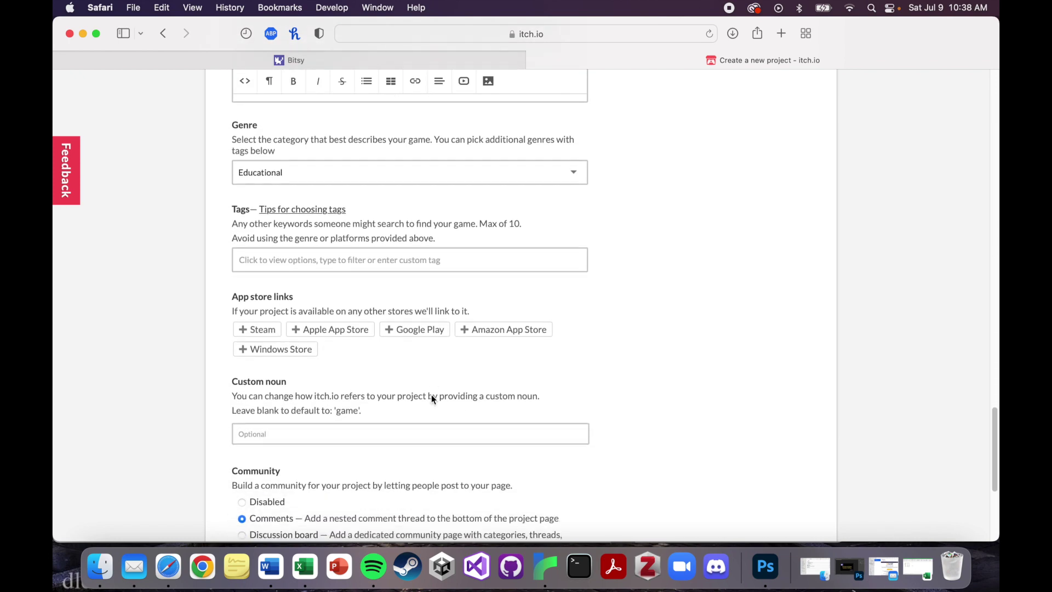
pyautogui.scroll(-5, 431, 394)
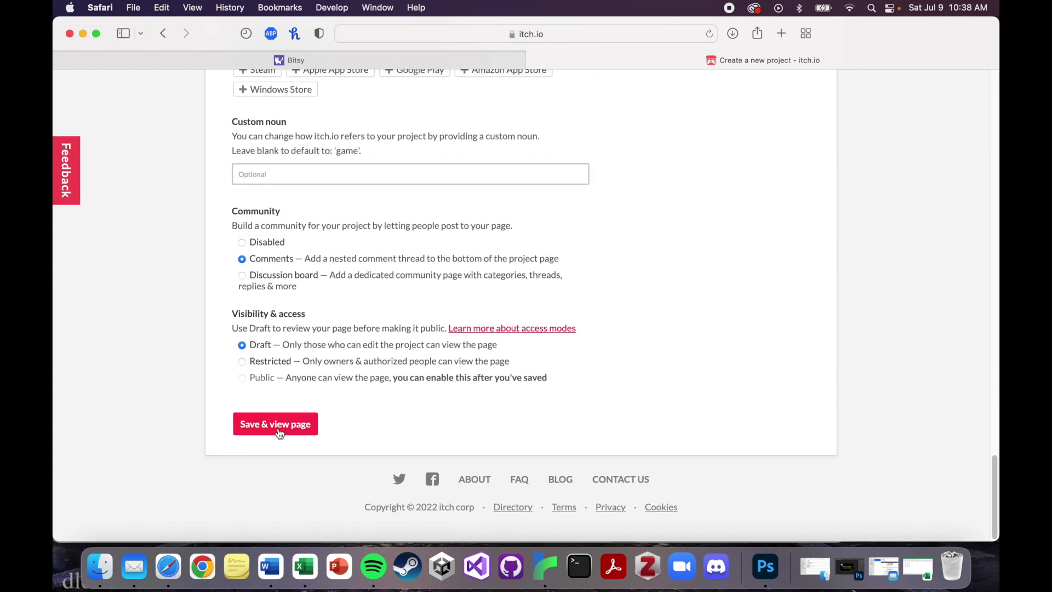
pyautogui.click(278, 430)
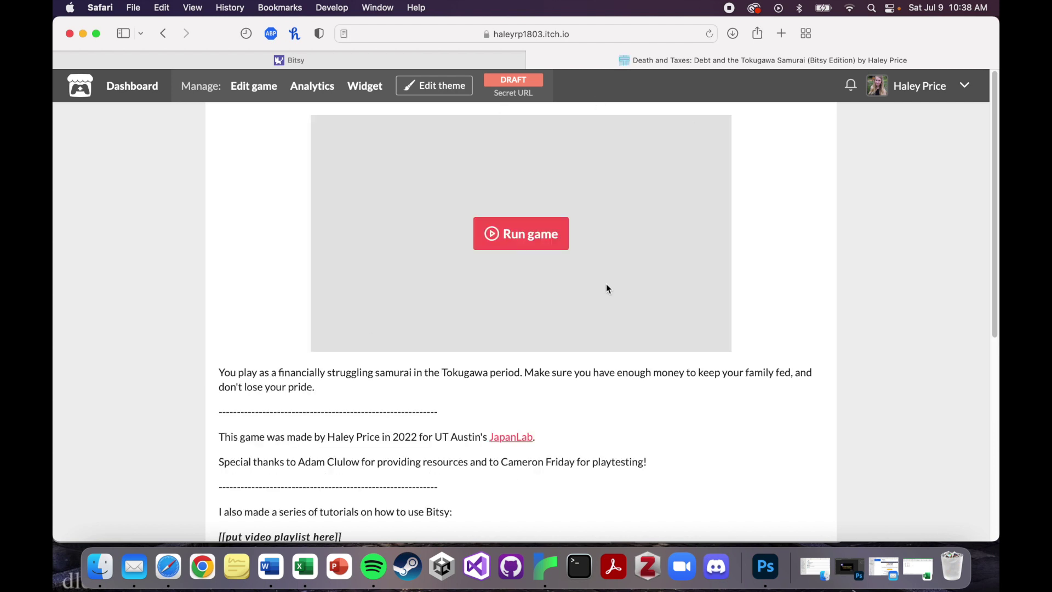
# Review the draft page's Run game embed and description, then bring up the theme editor
pyautogui.scroll(-10, 629, 435)
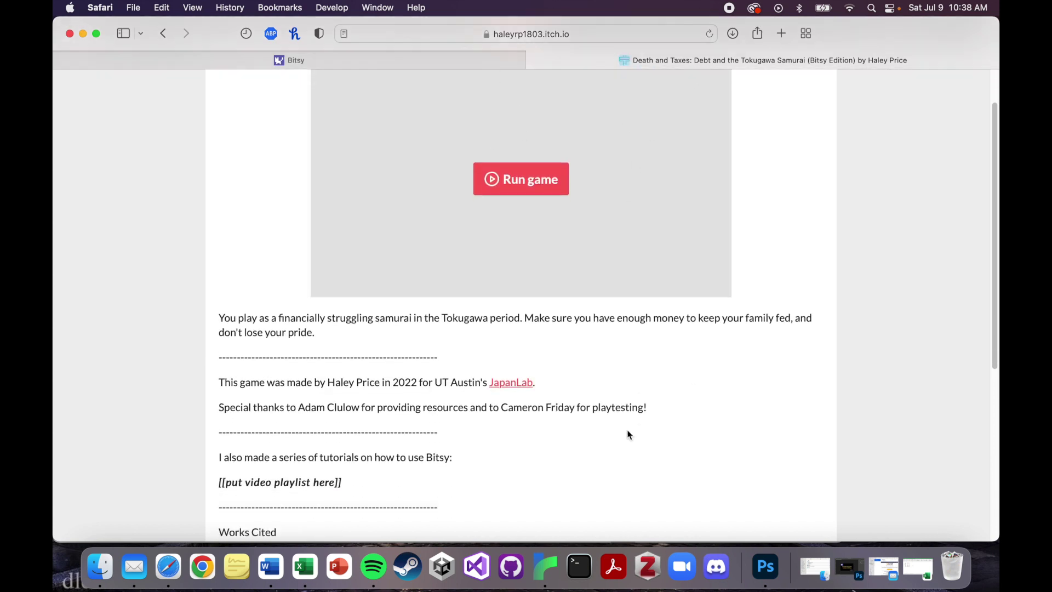
pyautogui.scroll(10, 629, 435)
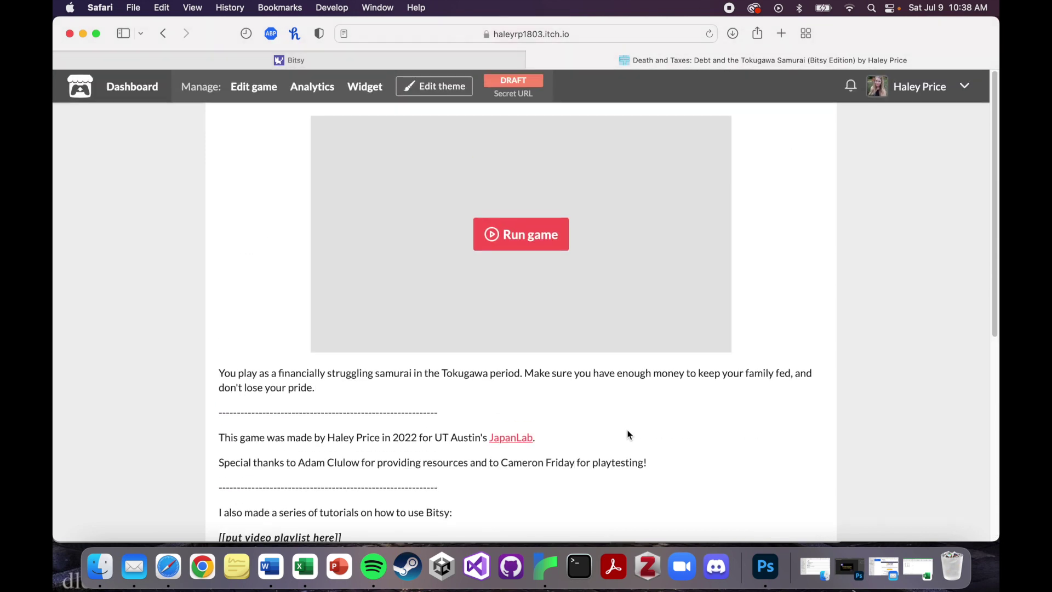
pyautogui.scroll(-3, 629, 434)
pyautogui.scroll(-5, 627, 434)
pyautogui.scroll(6, 628, 434)
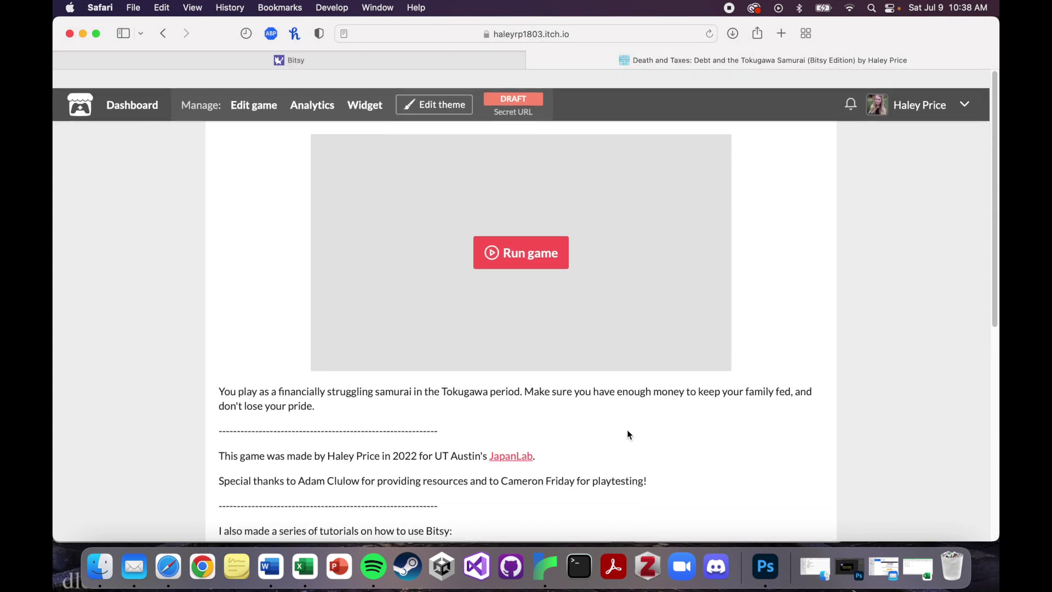
pyautogui.scroll(-1, 627, 435)
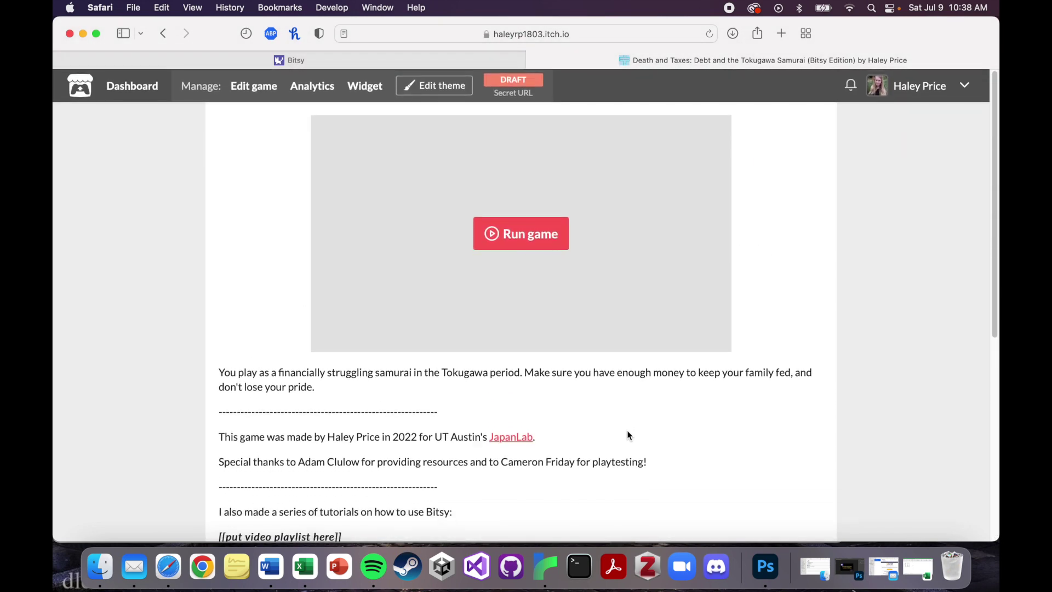
pyautogui.click(431, 91)
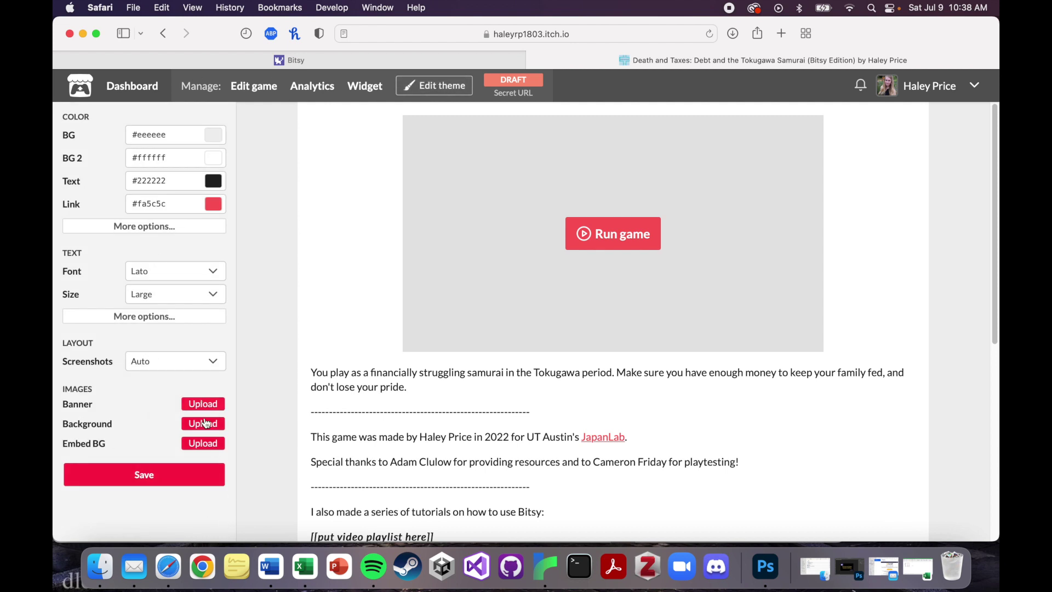
# Set the page background to pale pink #fcacac and the second background to #f5dfdf
pyautogui.click(216, 146)
pyautogui.click(280, 189)
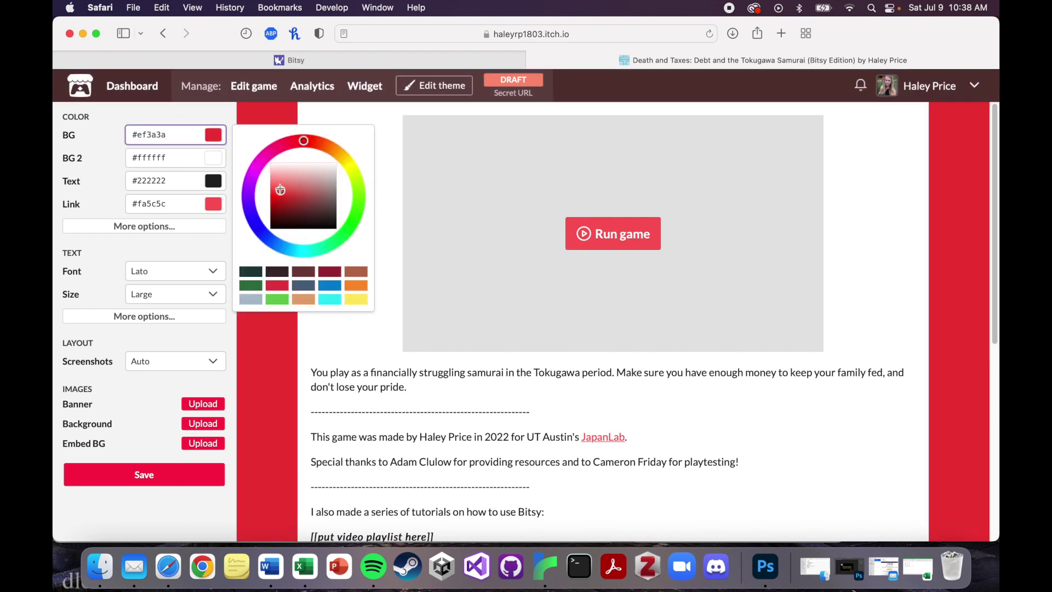
pyautogui.moveTo(279, 190); pyautogui.dragTo(275, 174)
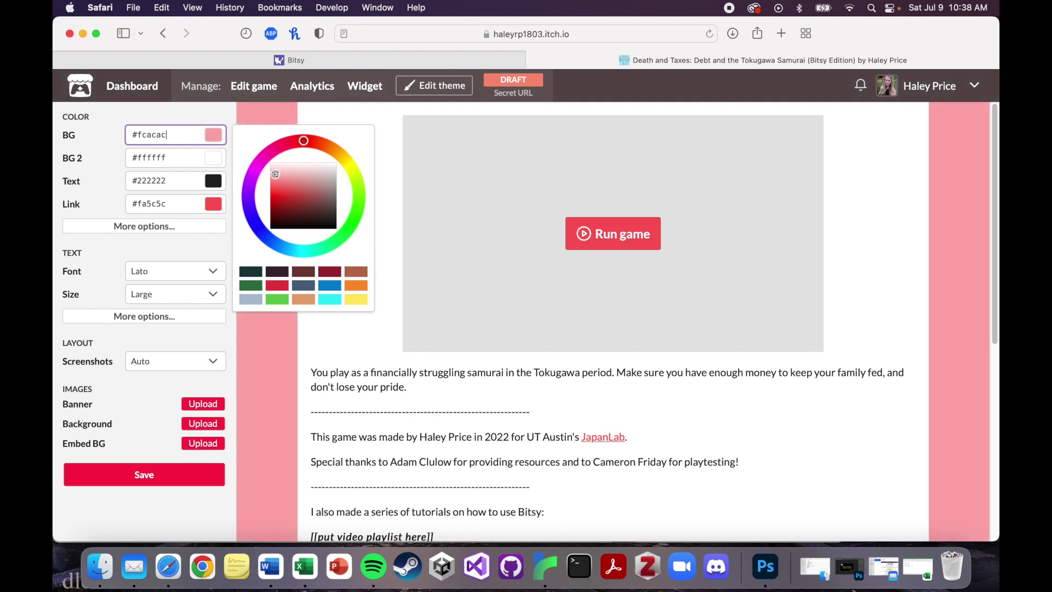
pyautogui.click(212, 163)
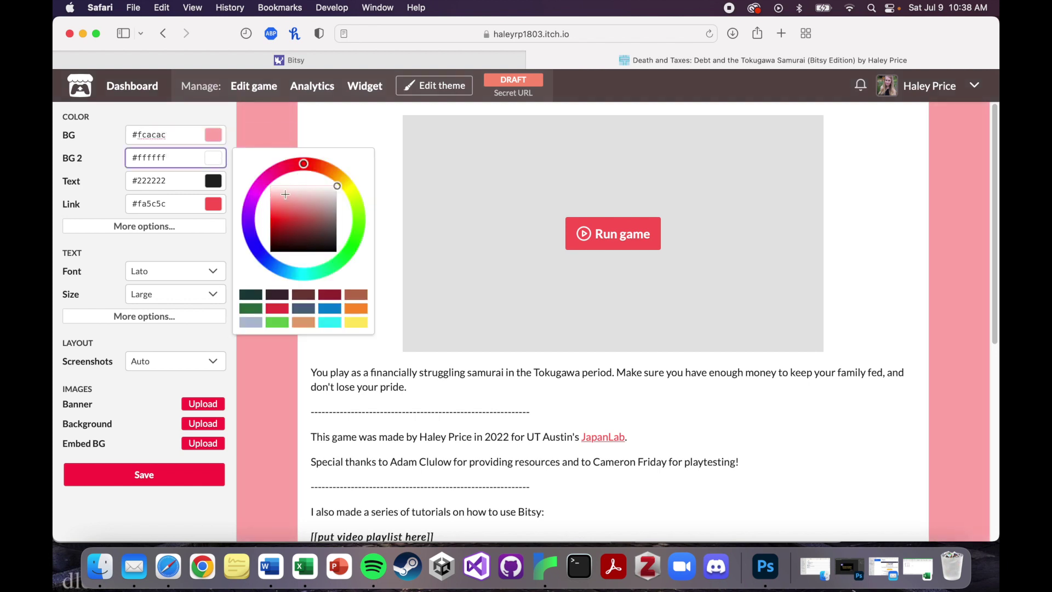
pyautogui.moveTo(285, 194); pyautogui.dragTo(293, 252)
pyautogui.click(212, 182)
# Keep the dark red #8e0303 text, make links deep blue #2640d5, and save the theme
pyautogui.press('Tab')
pyautogui.click(261, 299)
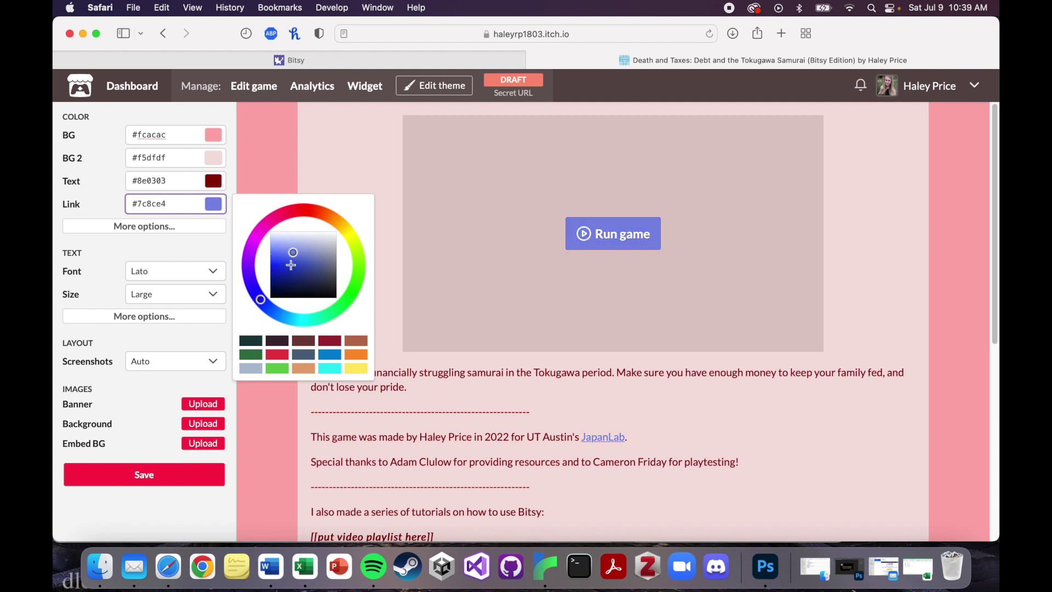
pyautogui.click(291, 265)
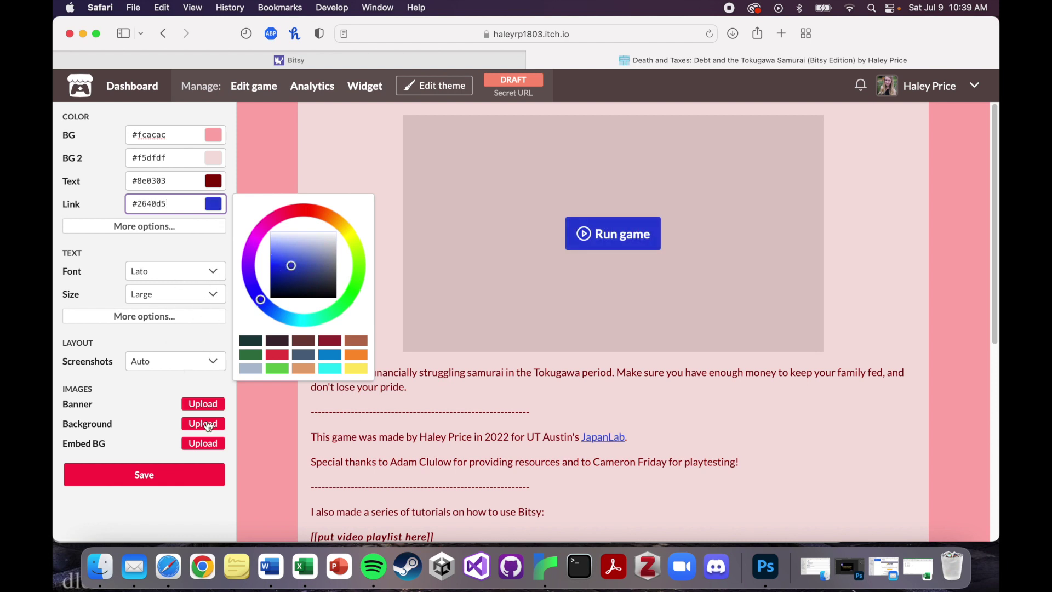
pyautogui.click(197, 470)
pyautogui.scroll(-2, 418, 433)
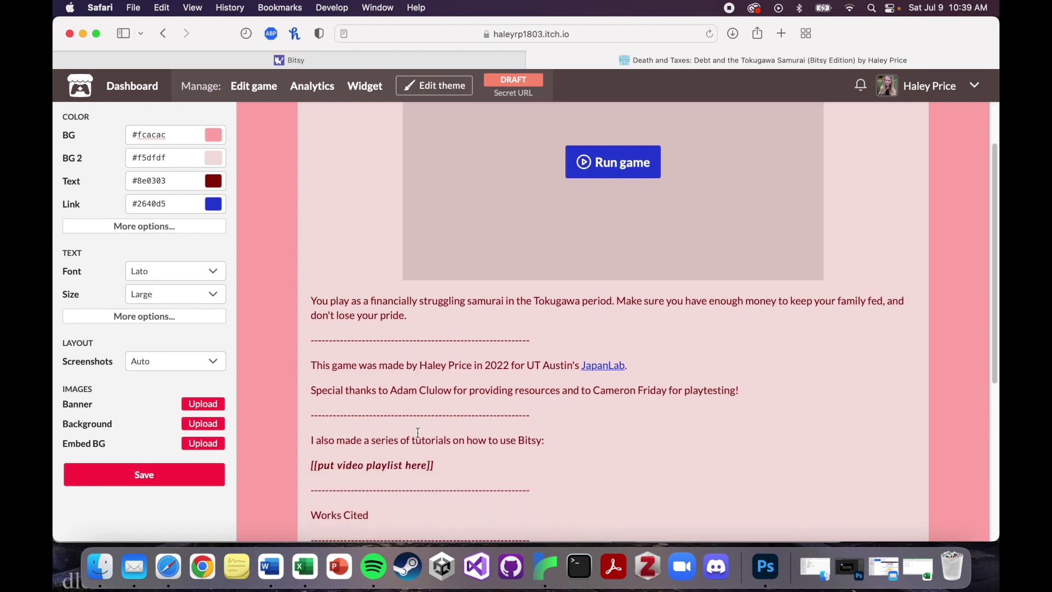
pyautogui.click(153, 469)
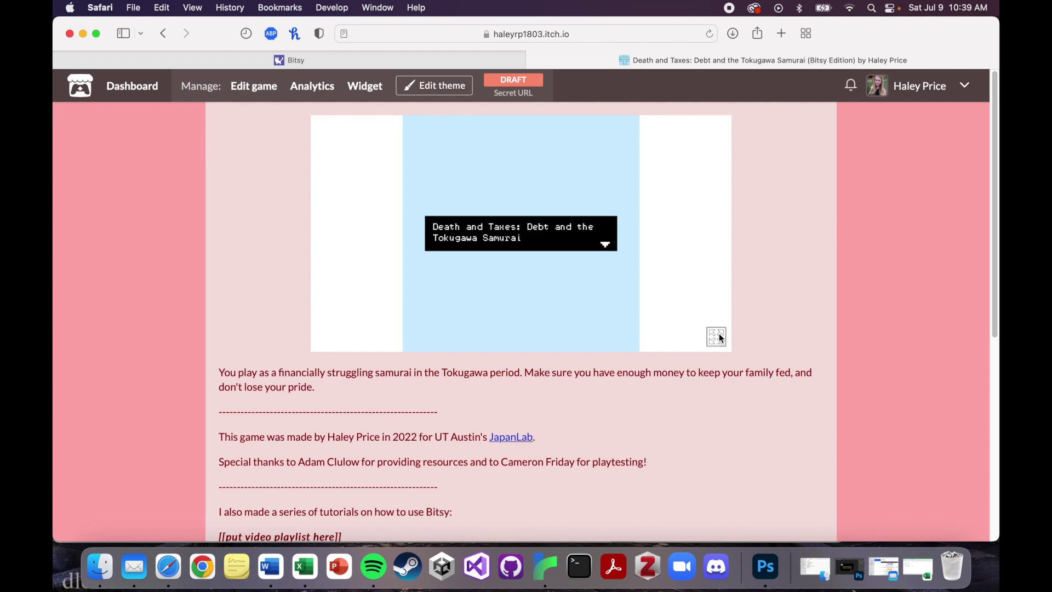
# Launch the embedded game full screen, skip the title, and walk around the first room
pyautogui.click(719, 335)
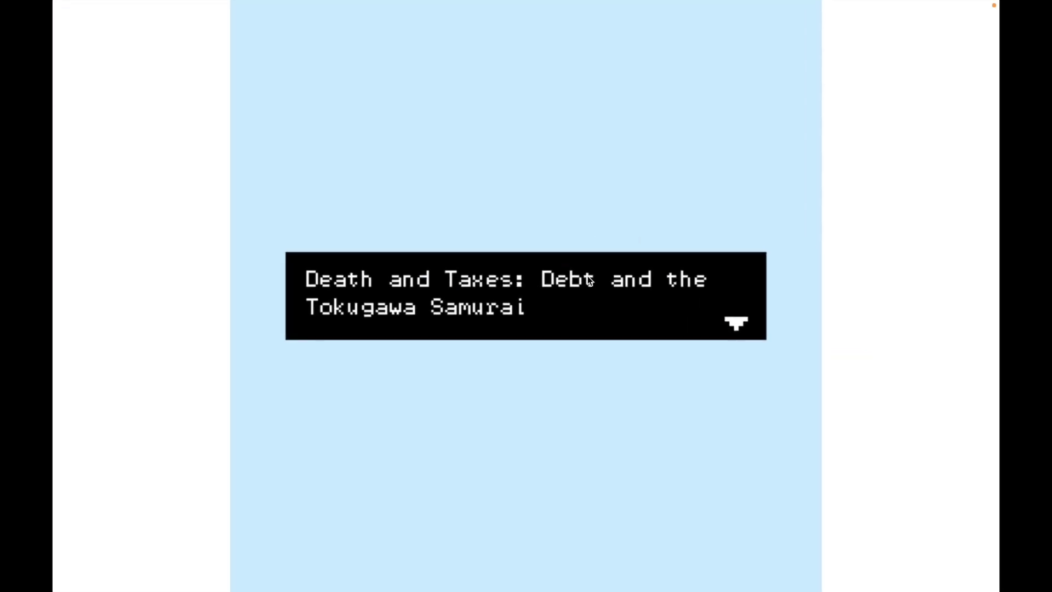
pyautogui.click(718, 311)
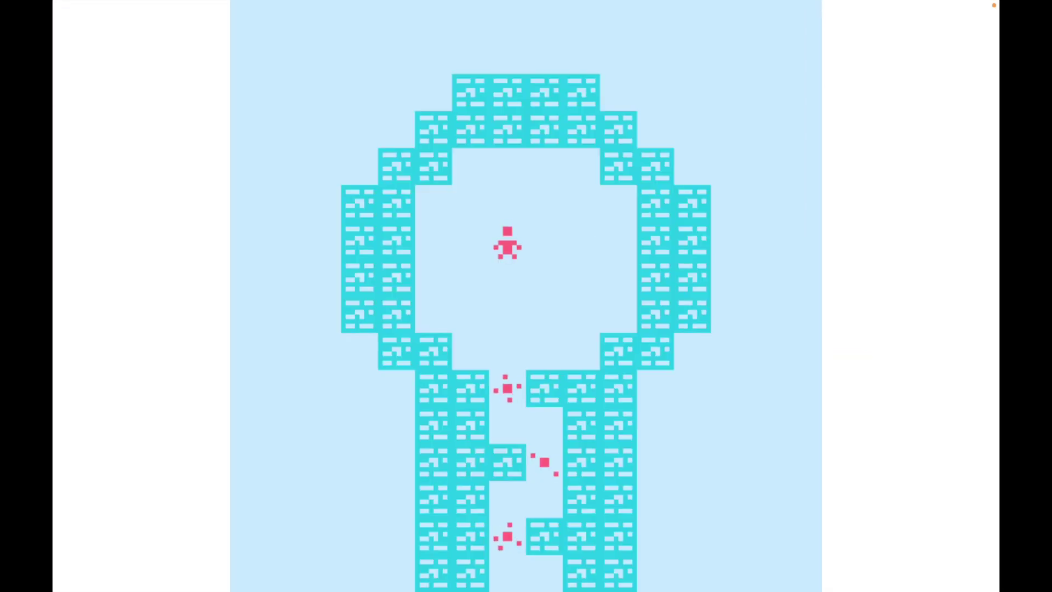
pyautogui.press('Down')
pyautogui.press('Right')
pyautogui.press('Right')
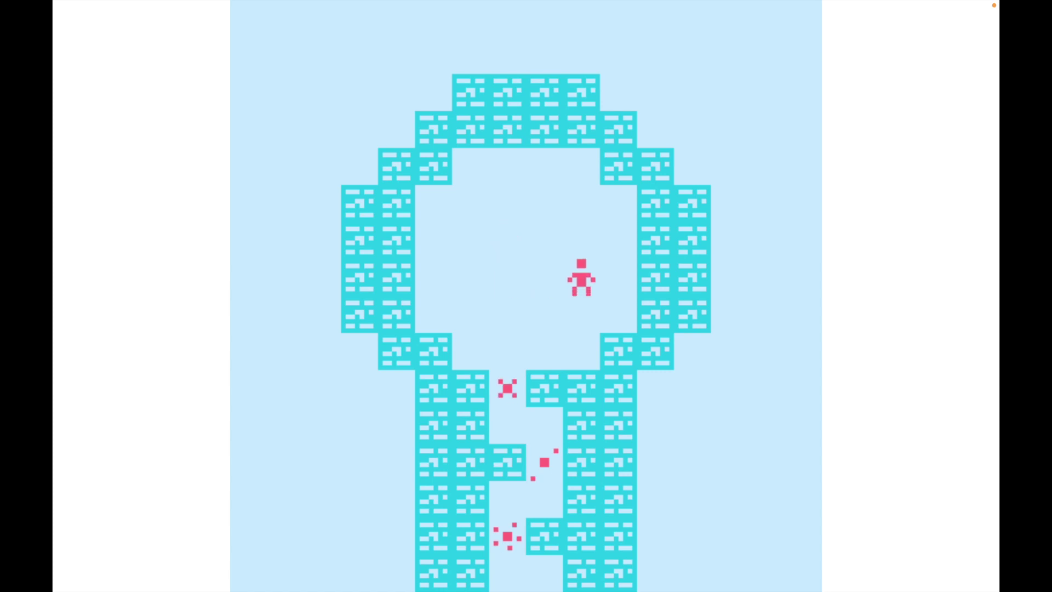
pyautogui.press('Left')
pyautogui.press('Left')
pyautogui.press('Left')
# Walk the avatar down into the corridor, then exit full screen to the game page
pyautogui.press('Down')
pyautogui.press('Down')
pyautogui.press('Right')
pyautogui.press('Down')
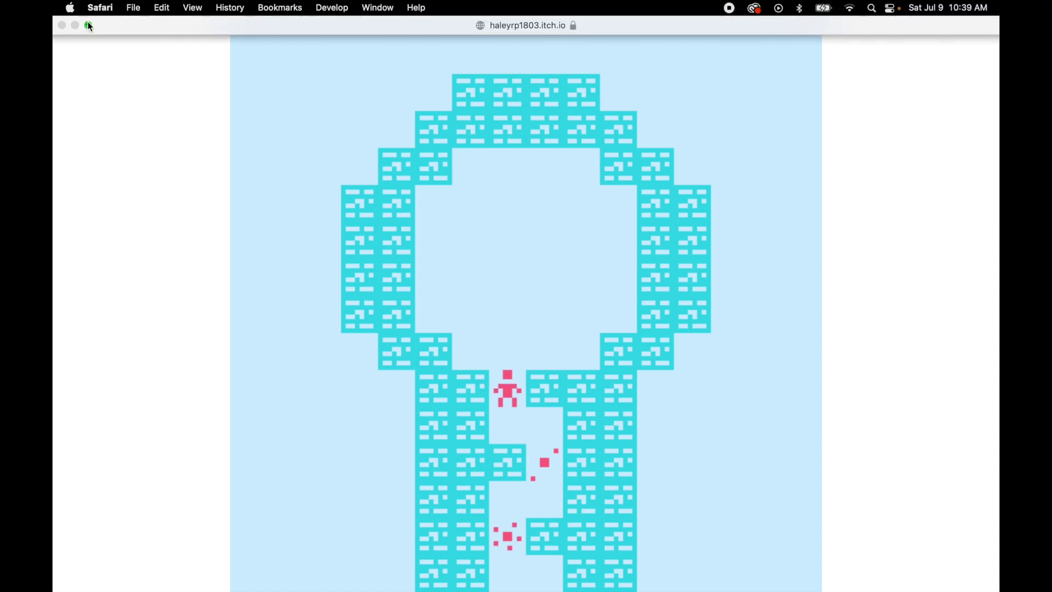
pyautogui.moveTo(89, 25)
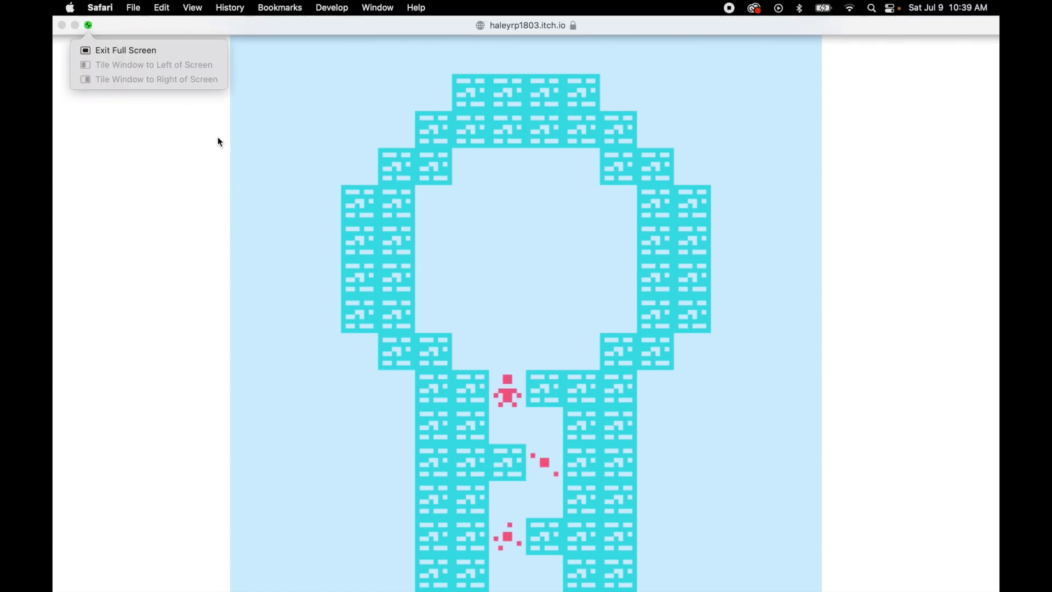
pyautogui.click(88, 25)
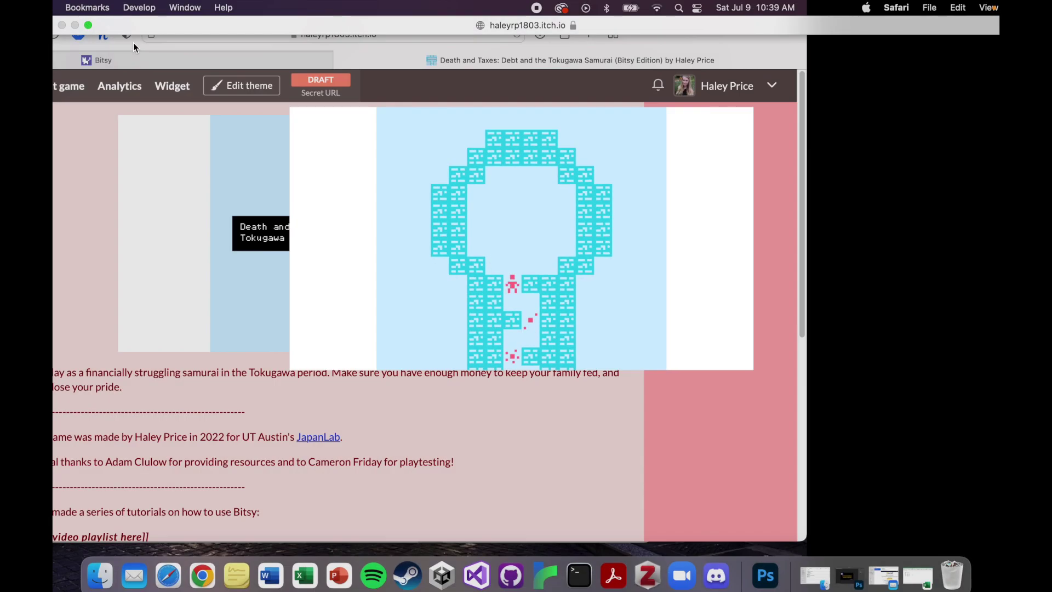
pyautogui.scroll(-10, 761, 344)
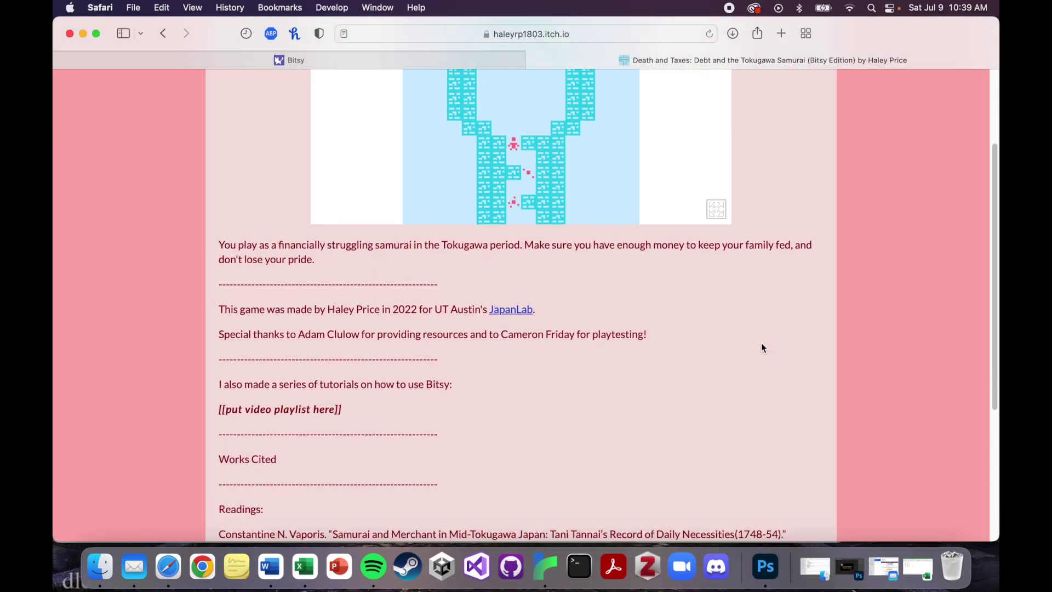
pyautogui.scroll(10, 760, 348)
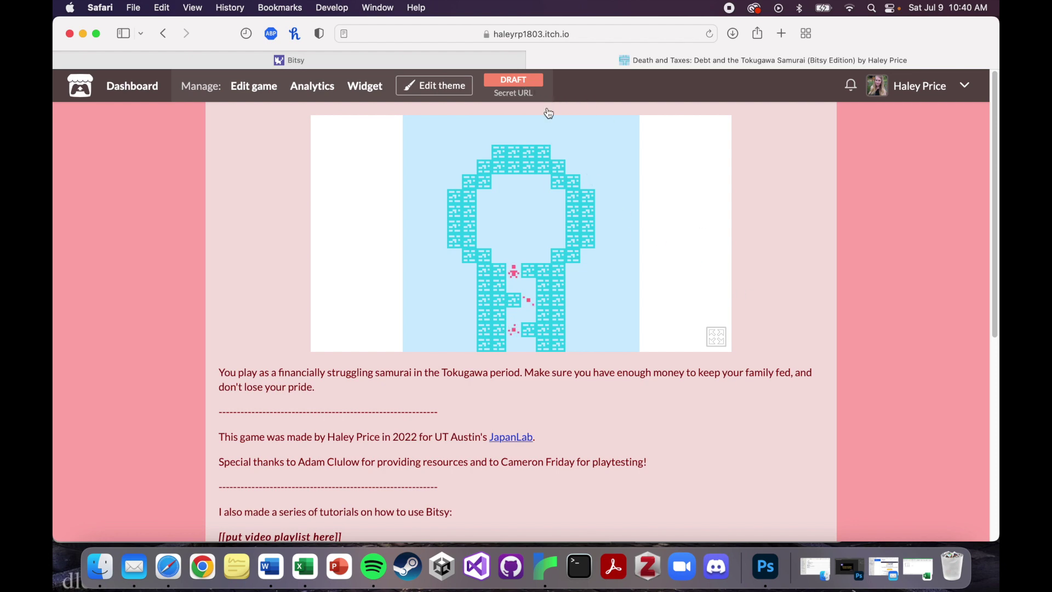
pyautogui.scroll(-3, 680, 363)
pyautogui.scroll(-5, 681, 365)
pyautogui.scroll(10, 681, 364)
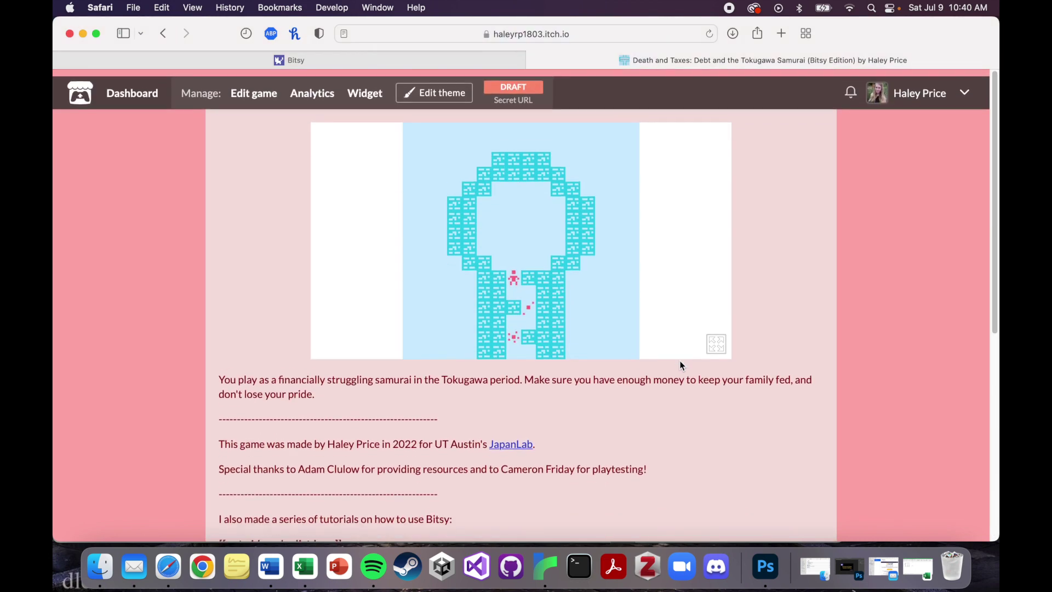